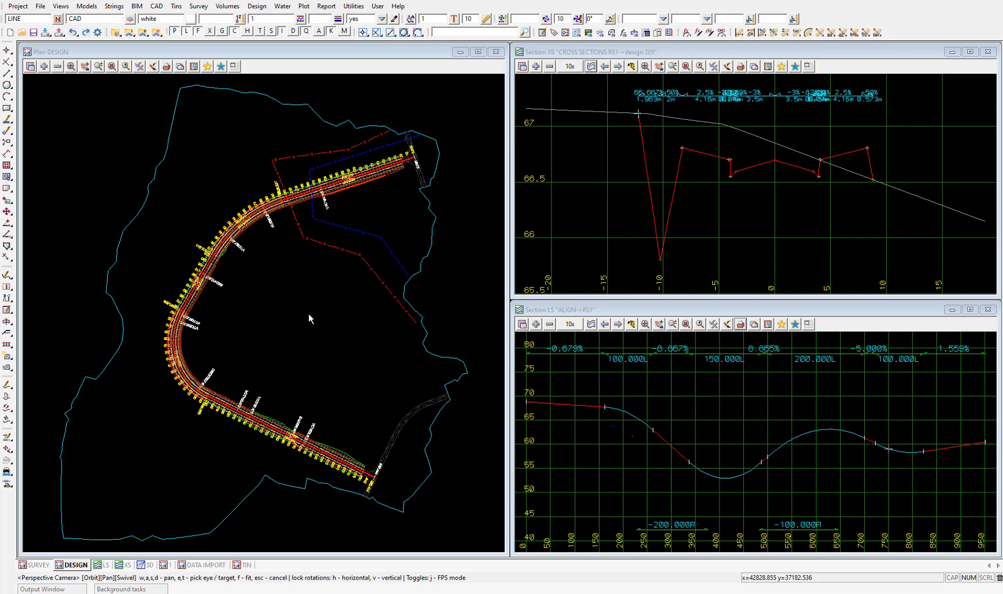
Add the tin SUPER model to the DESIGN plan view and turn on its tin contours
left_click(44, 66)
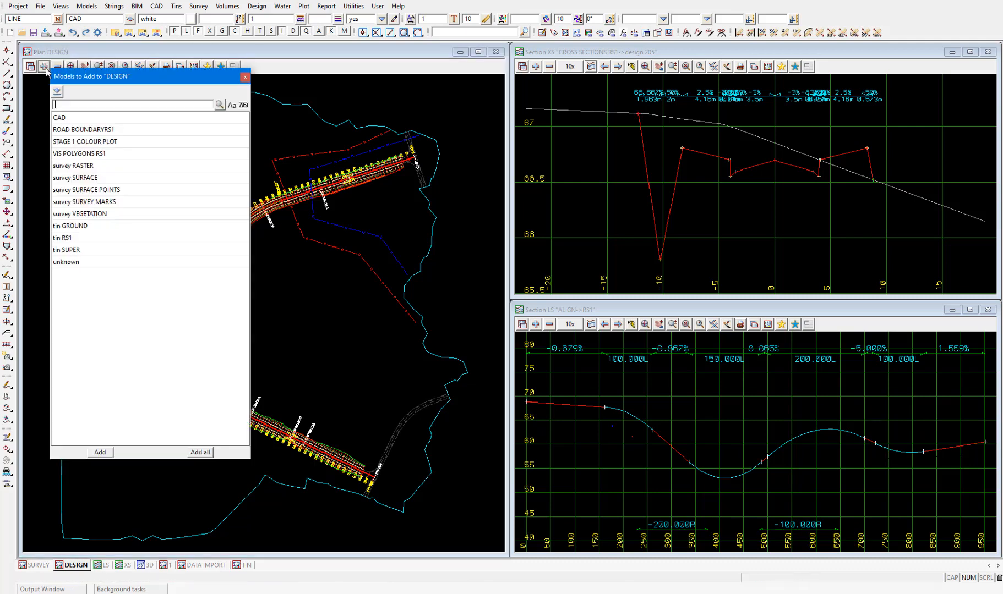
double_click(73, 251)
left_click(57, 66)
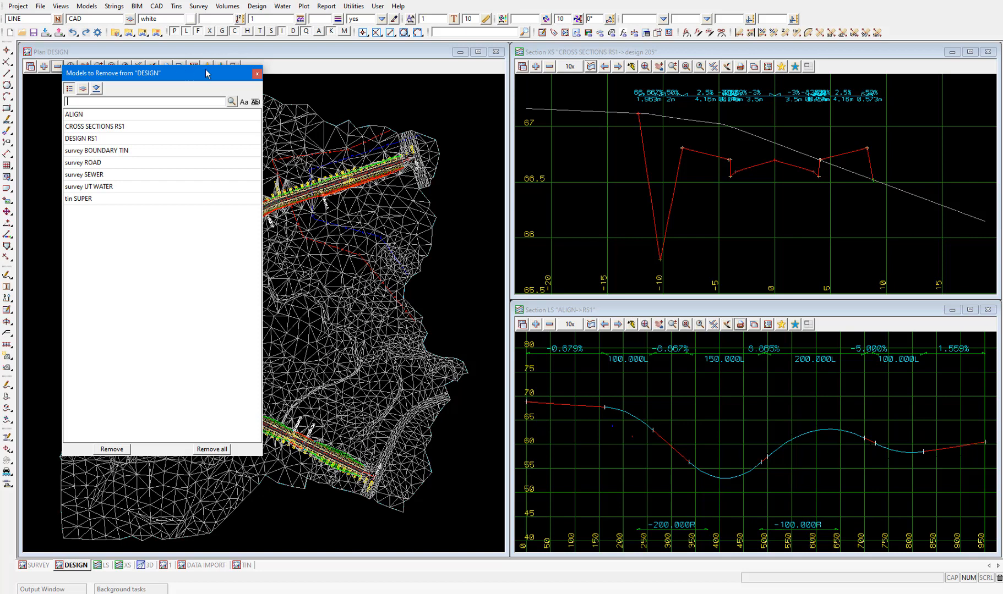
left_click(257, 74)
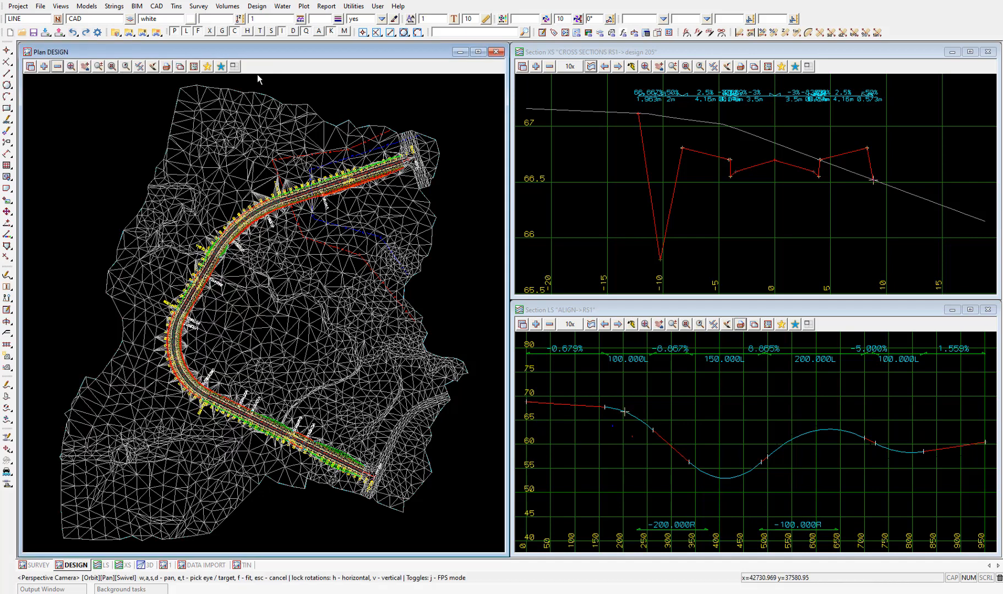
left_click(139, 66)
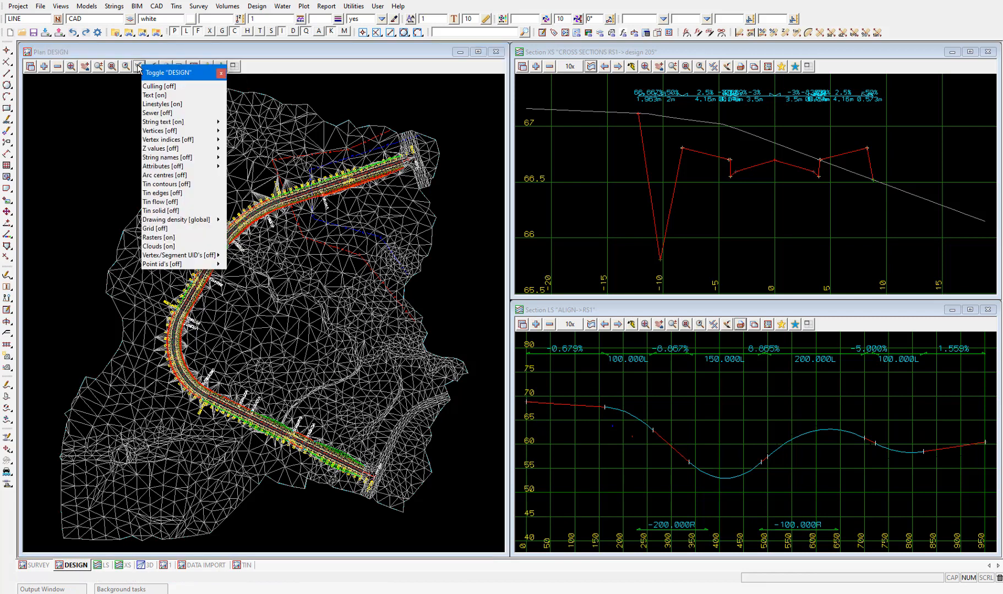
left_click(168, 183)
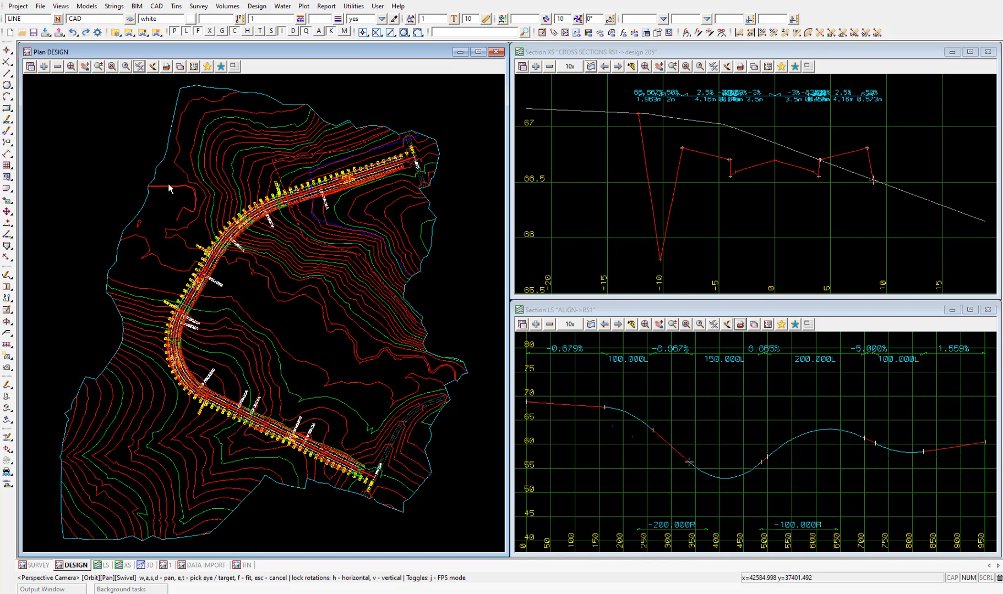
Start a quick sheet plot of the DESIGN view with plot file Plot Sheet Plan, cleaning all elements of the model beforehand
left_click(166, 66)
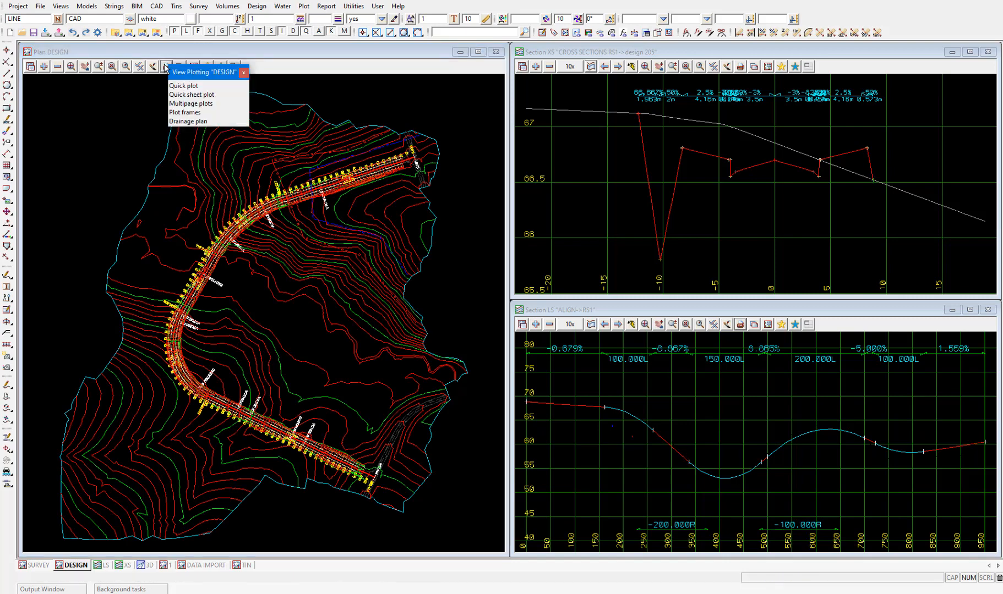
left_click(212, 95)
left_click_drag(214, 98, 227, 102)
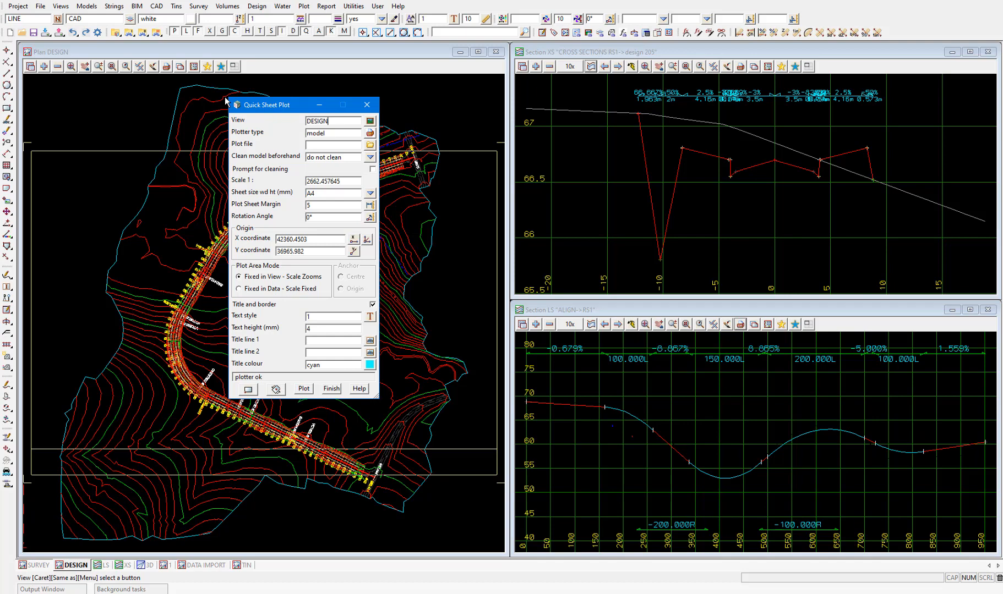
left_click(333, 145)
type("Plot")
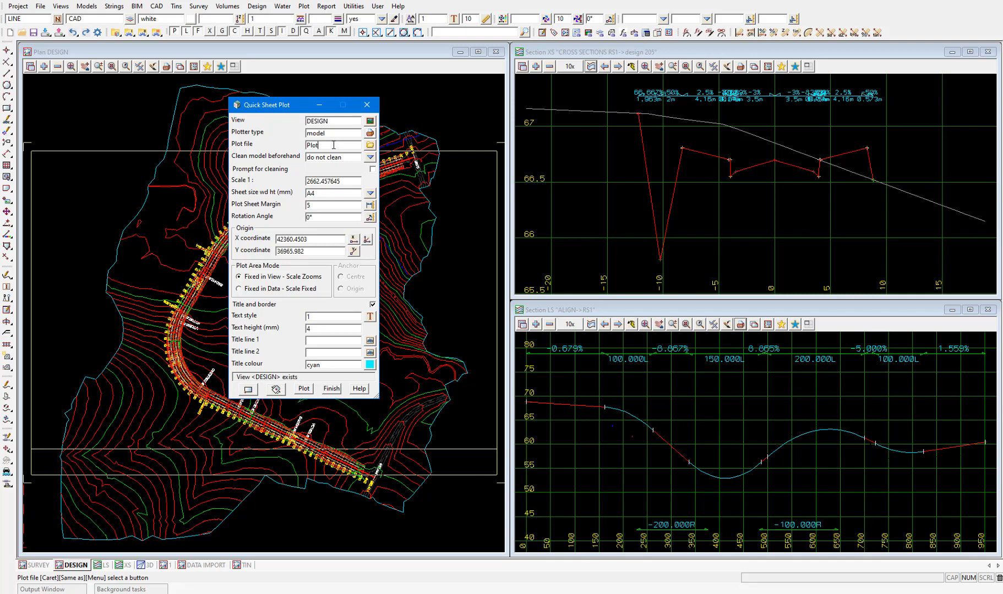
type(" Sheet Plan")
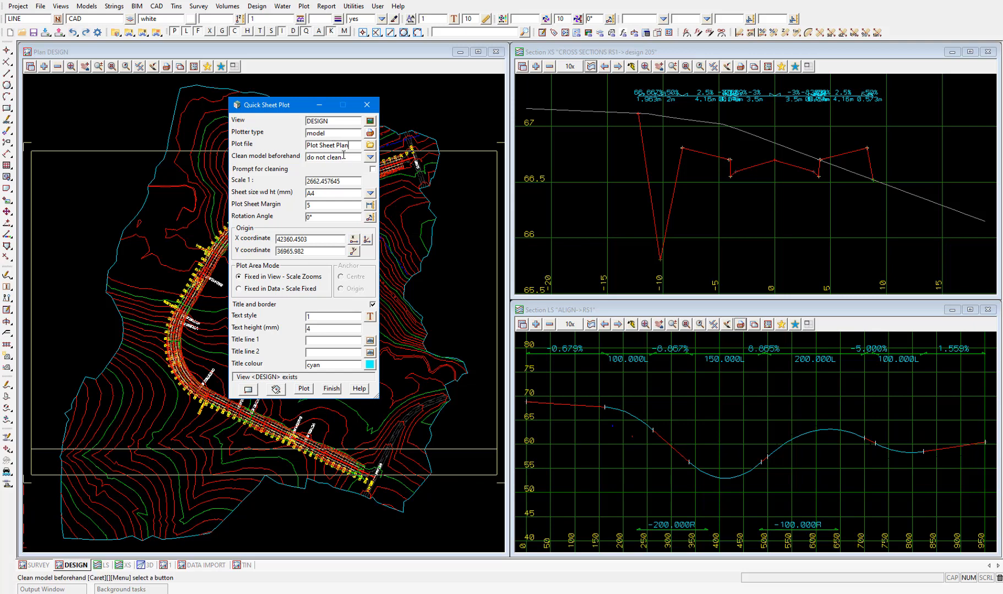
left_click(370, 157)
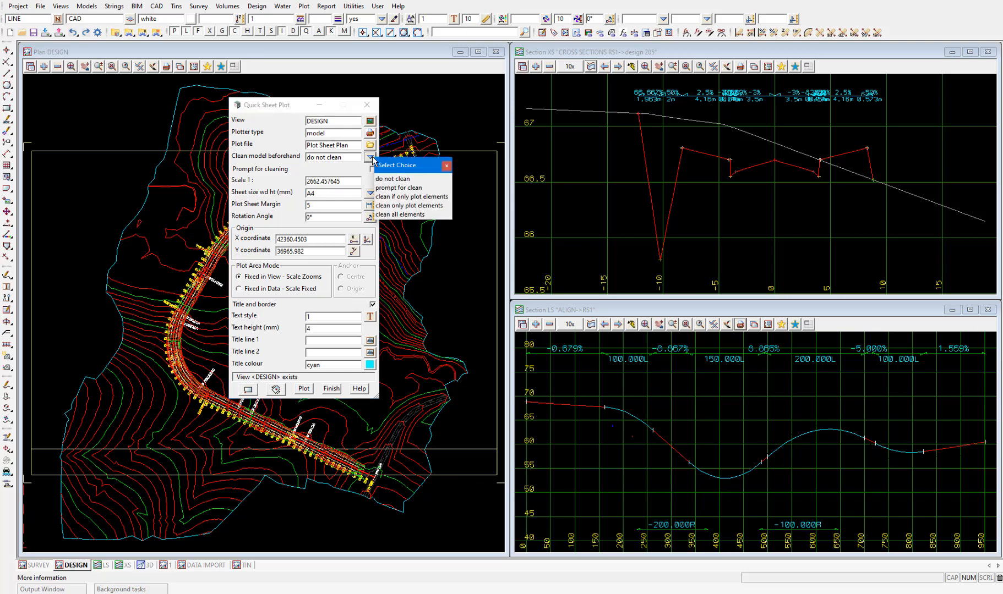
left_click(413, 214)
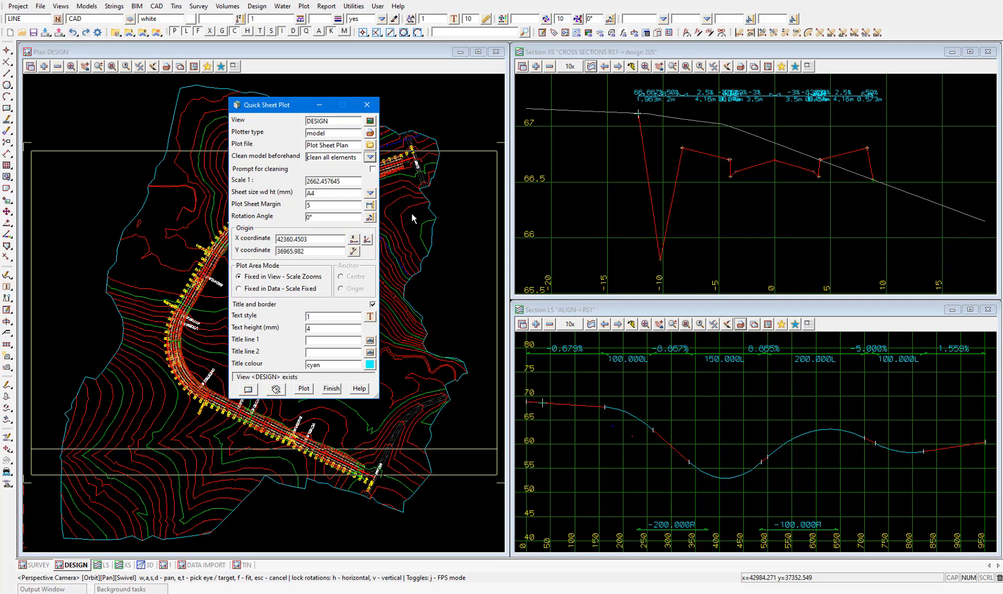
Set the sheet plot scale to 1:3000 and the sheet size to A3
left_click_drag(342, 181, 292, 182)
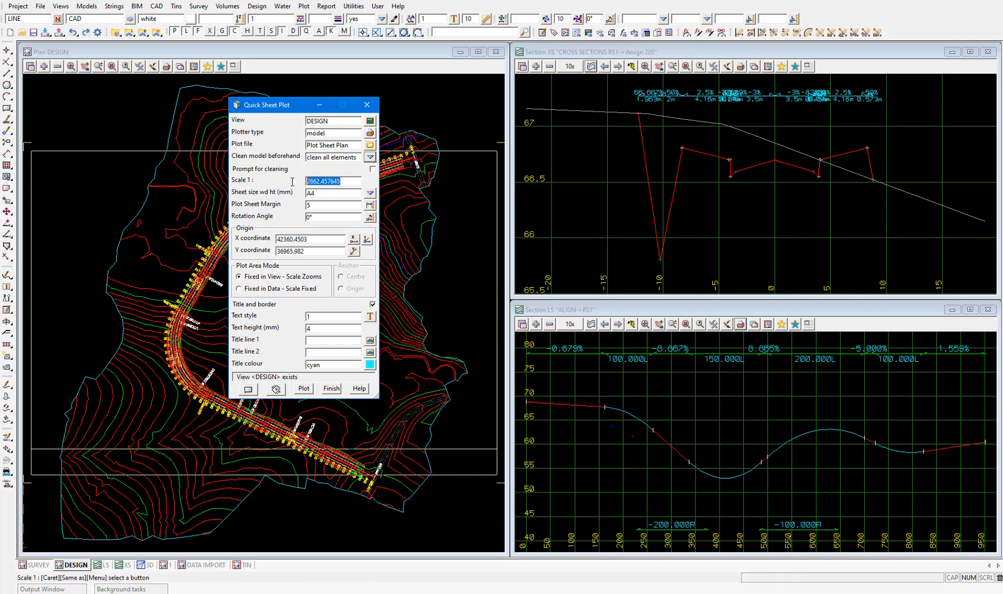
type("300")
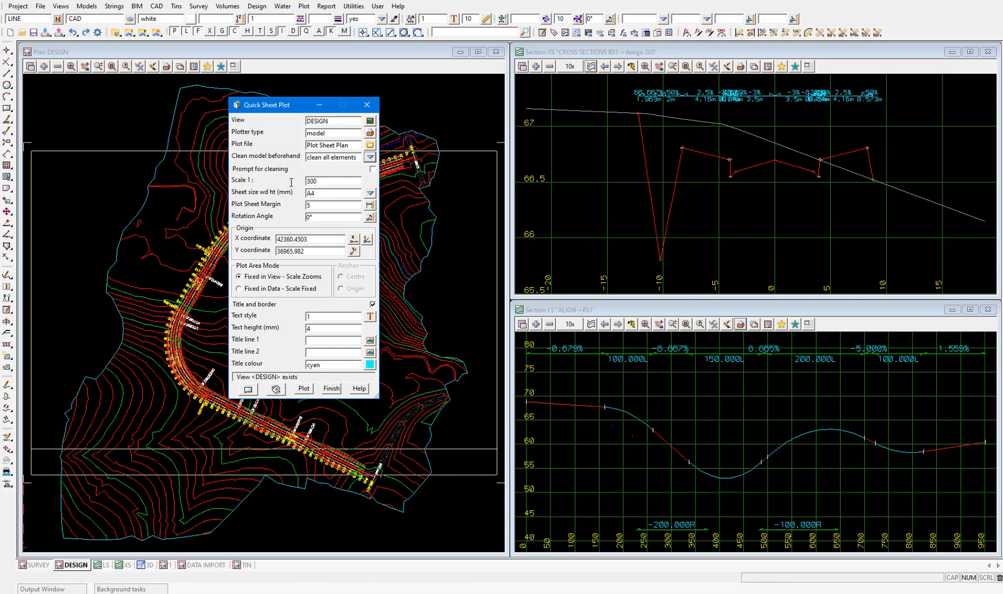
type("0")
left_click(369, 194)
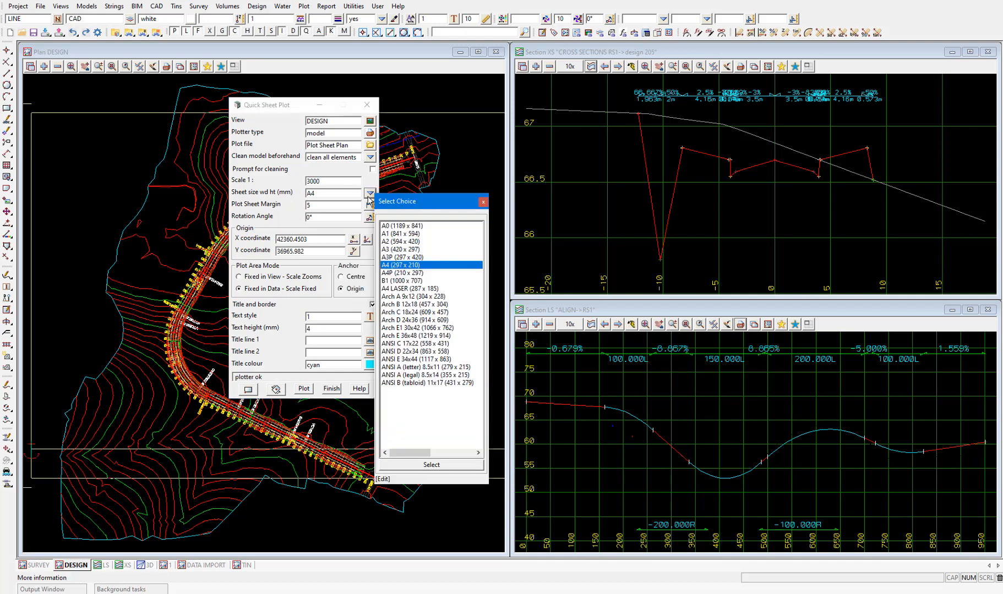
double_click(397, 250)
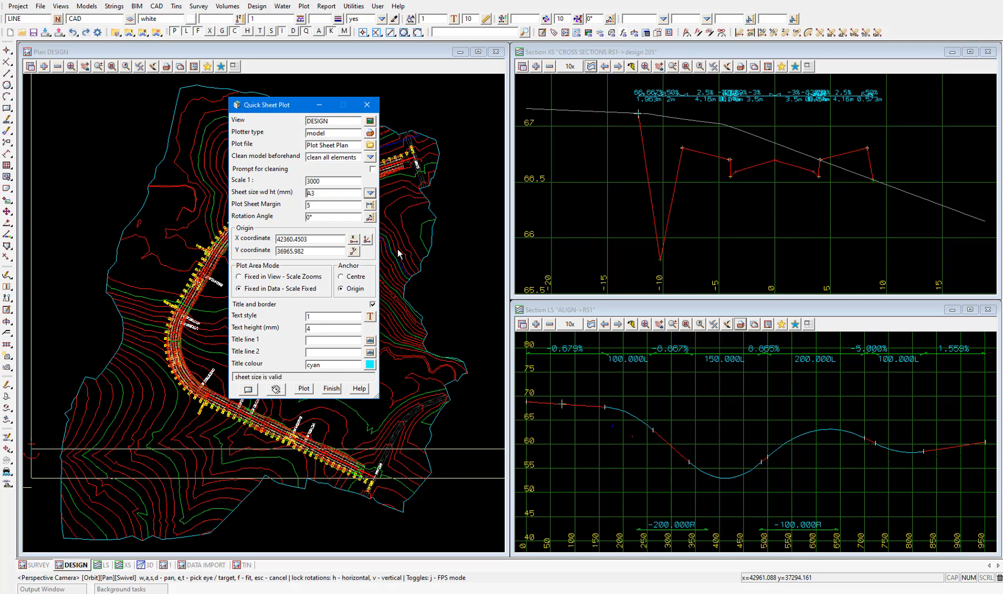
Set the plot origin to X 42100 and Y 36800 and check the sheet outline around the design
double_click(319, 239)
type("4")
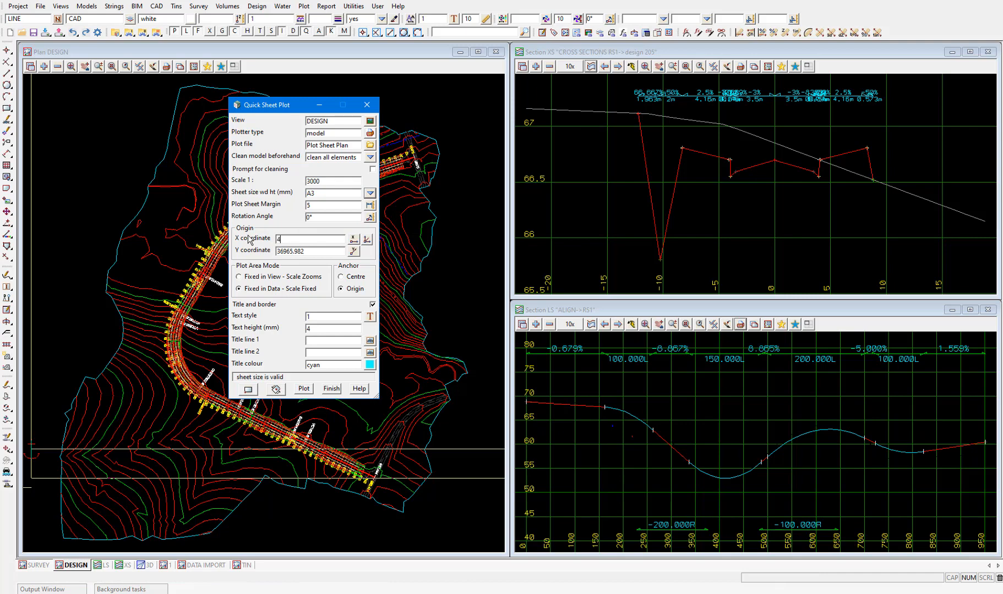
type("2100")
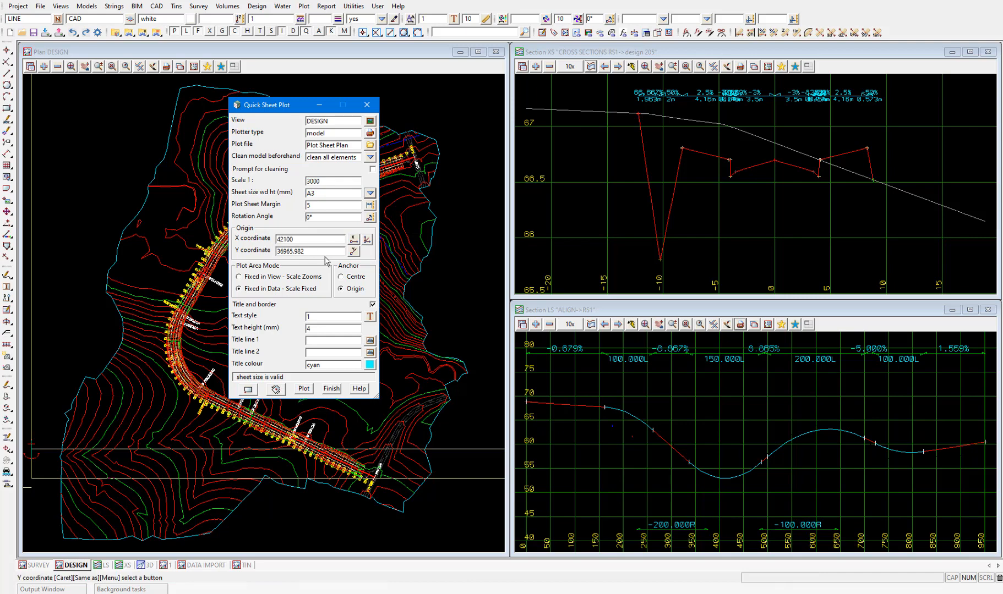
key("Tab")
type("36800")
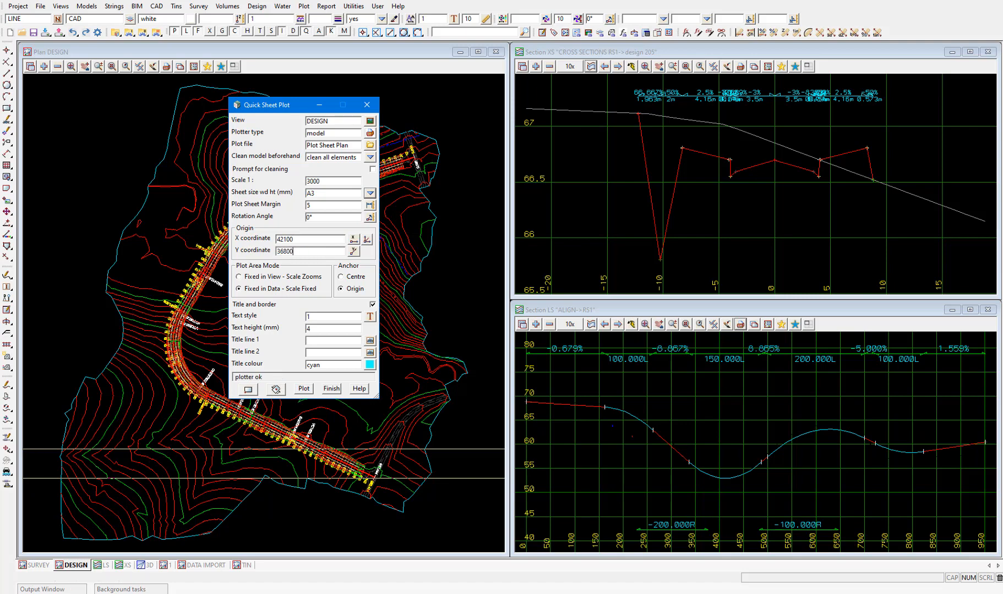
scroll(168, 322, "down", 5)
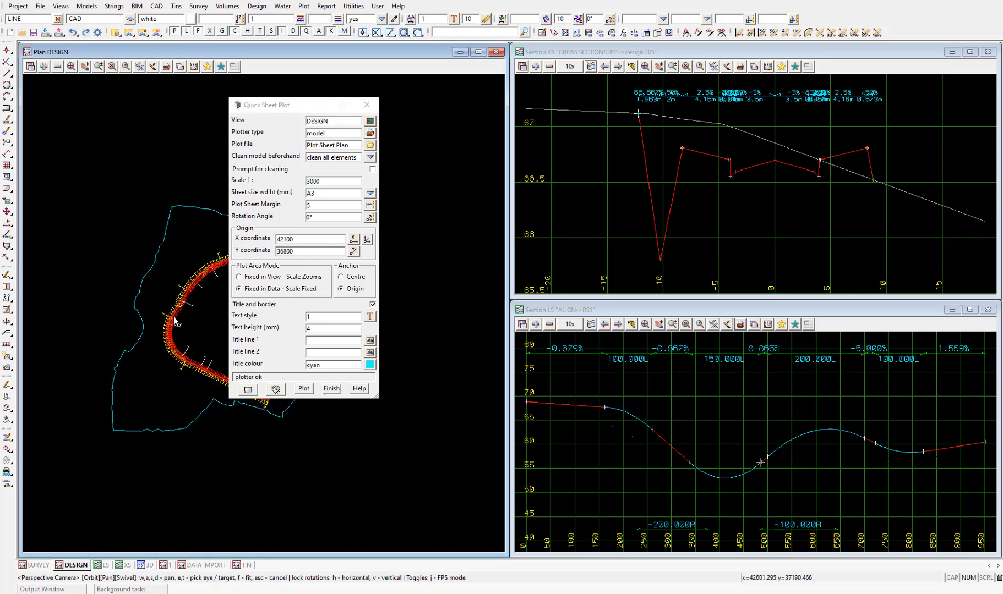
left_click_drag(269, 110, 389, 115)
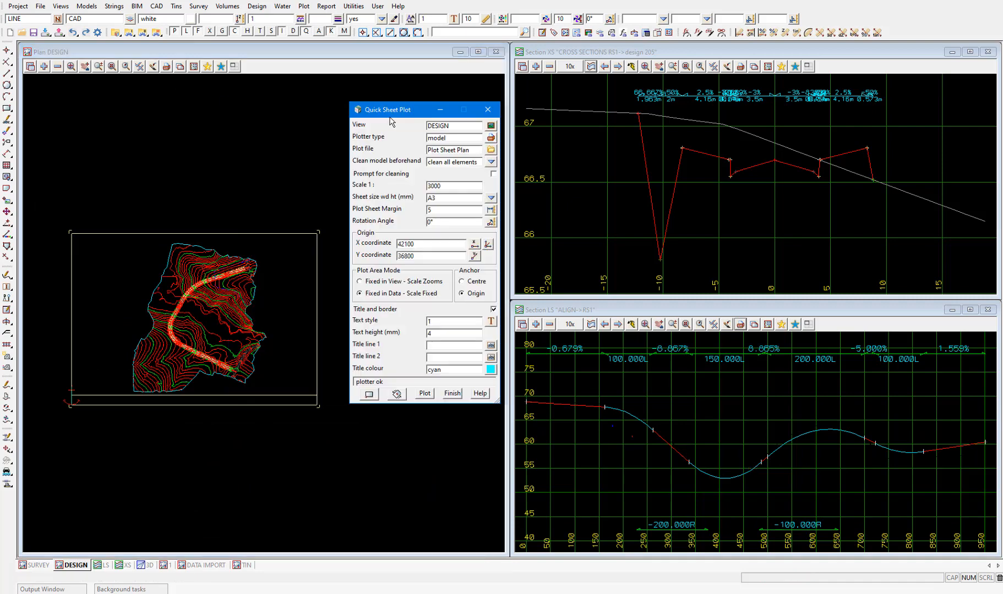
scroll(178, 322, "up", 1)
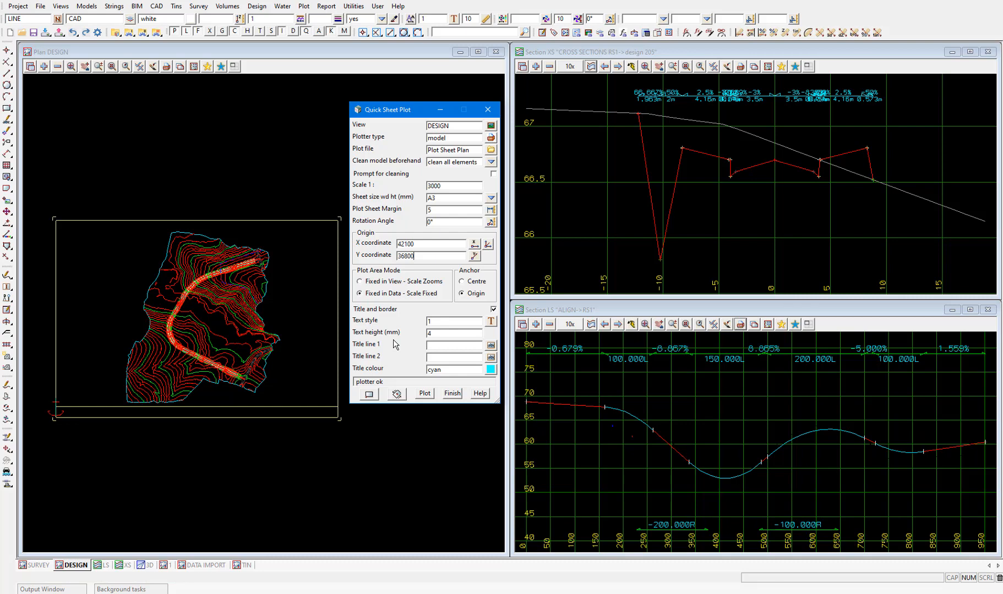
Title the sheet "Stage 1" on line 1 and "Road Design" on line 2, and plot it to the model
left_click(465, 347)
type("Stag")
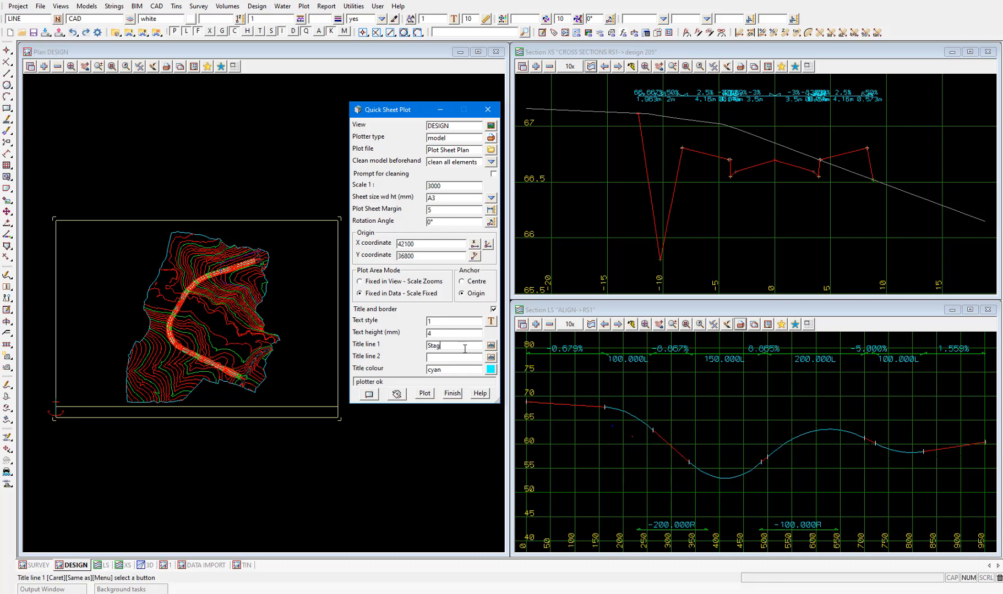
type("e 1")
left_click(459, 357)
type("Road Design")
left_click(426, 395)
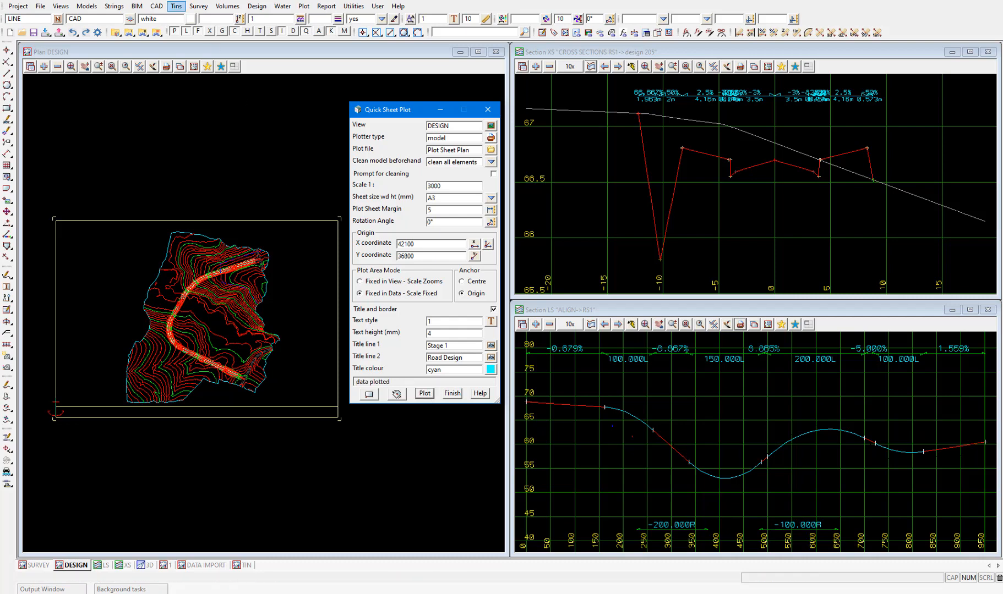
Create a new plan view named PLOT with the GDI engine
left_click(61, 6)
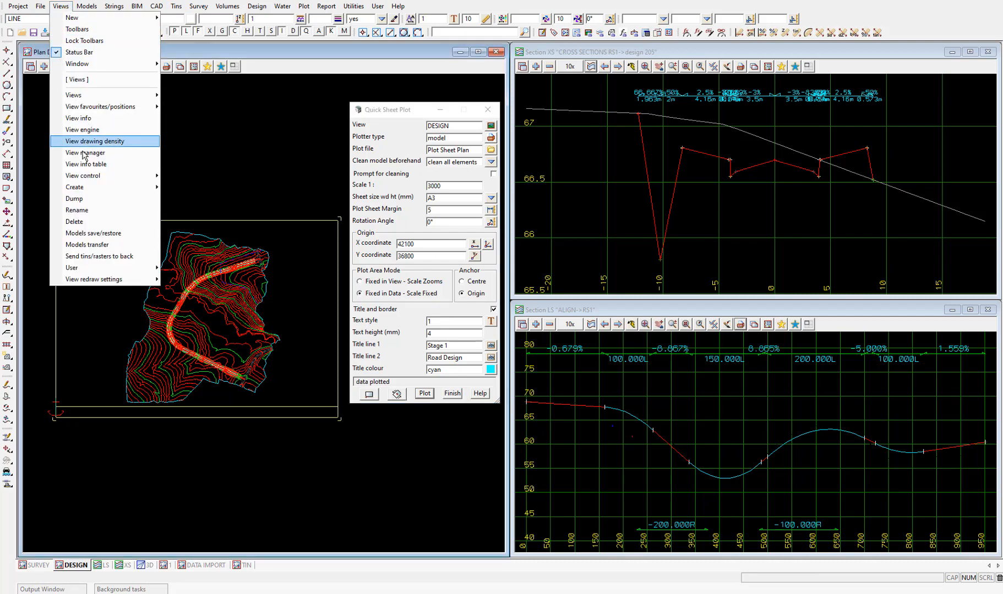
mouse_move(94, 188)
left_click(189, 203)
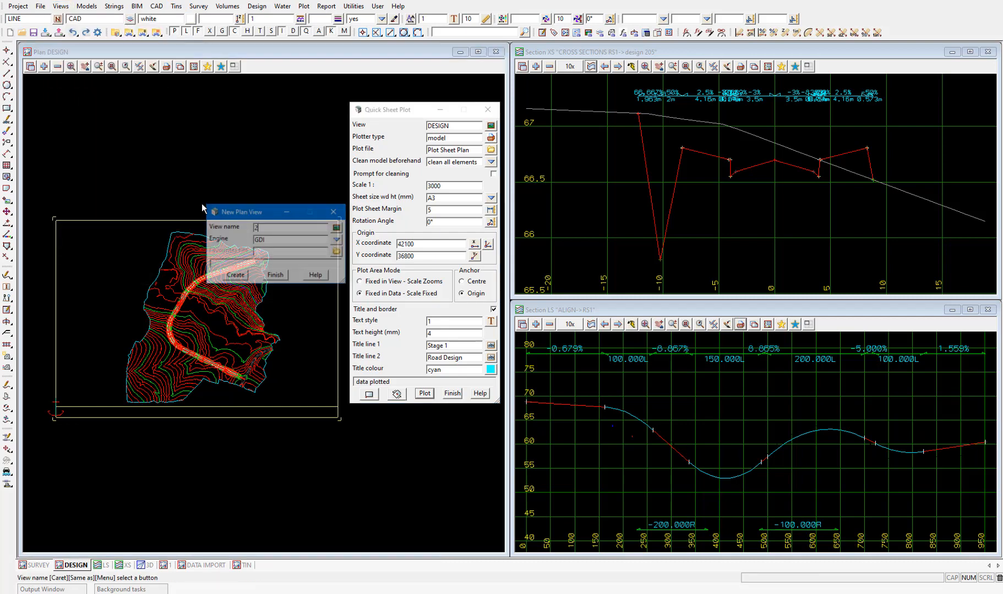
type("PLOT")
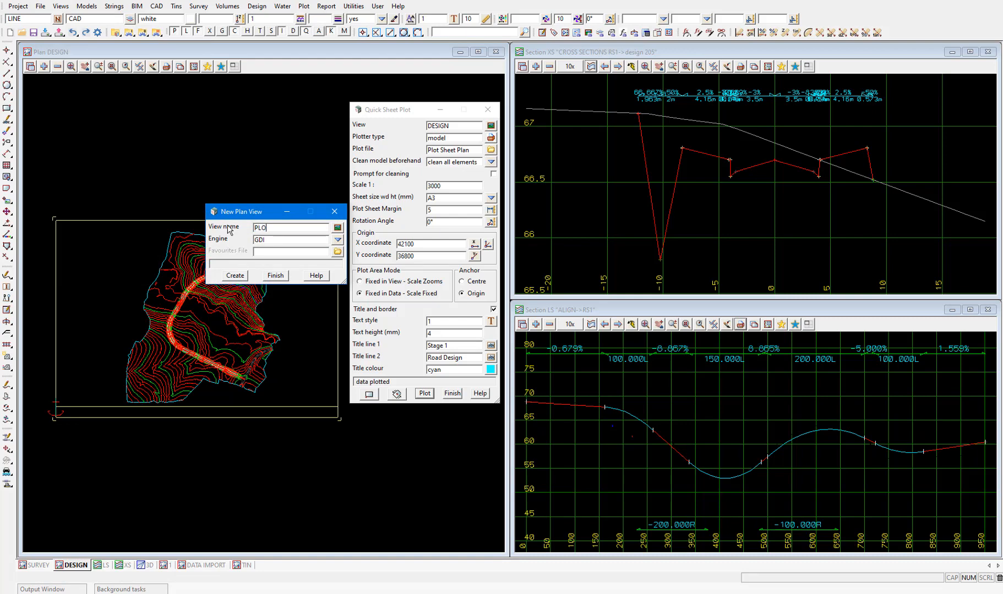
left_click(239, 277)
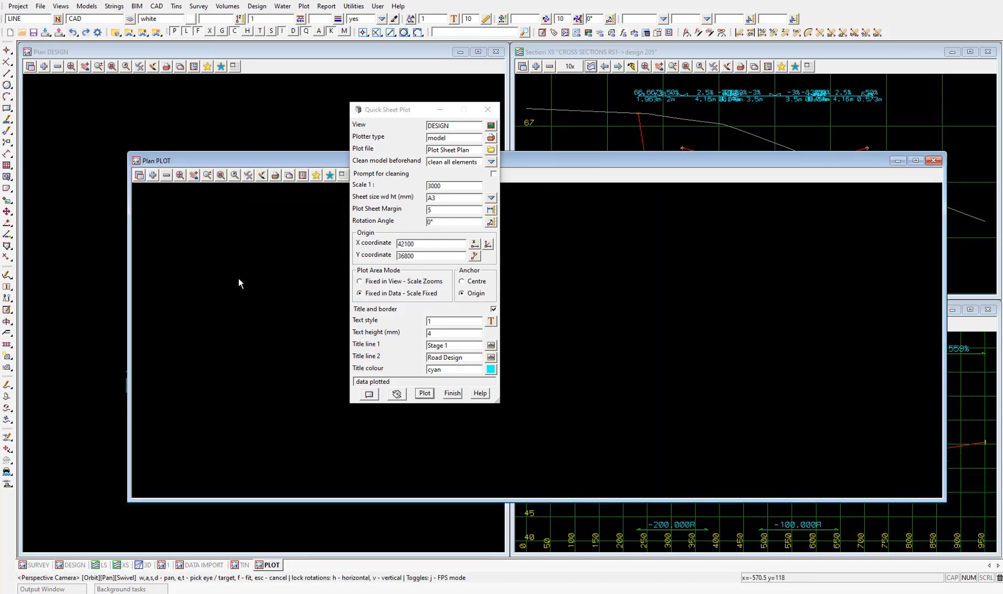
Fit the PLOT view to the left half of the workspace and add the Plot Sheet Plan model to it
left_click_drag(385, 110, 553, 139)
left_click(343, 176)
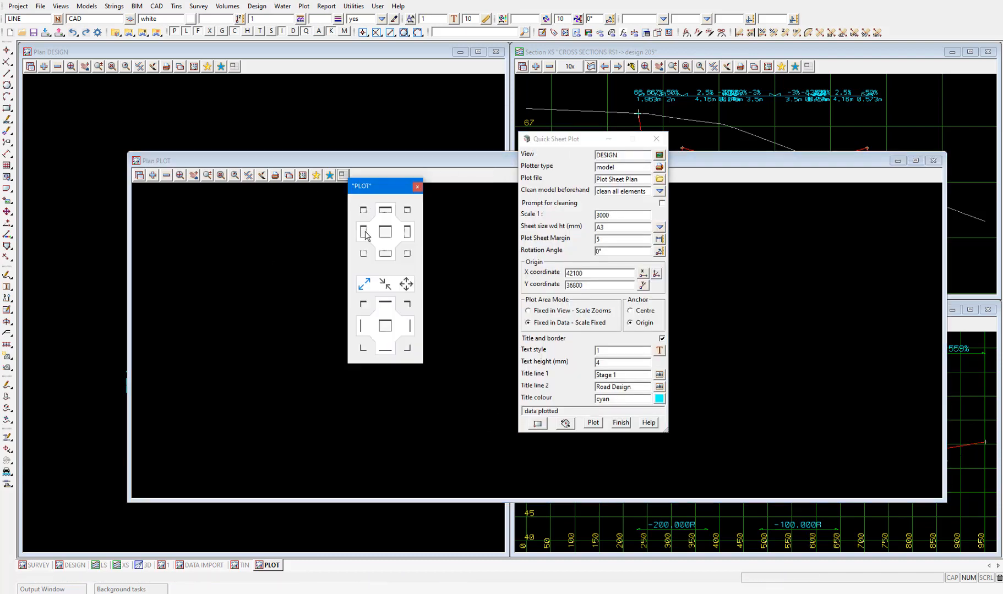
left_click(365, 231)
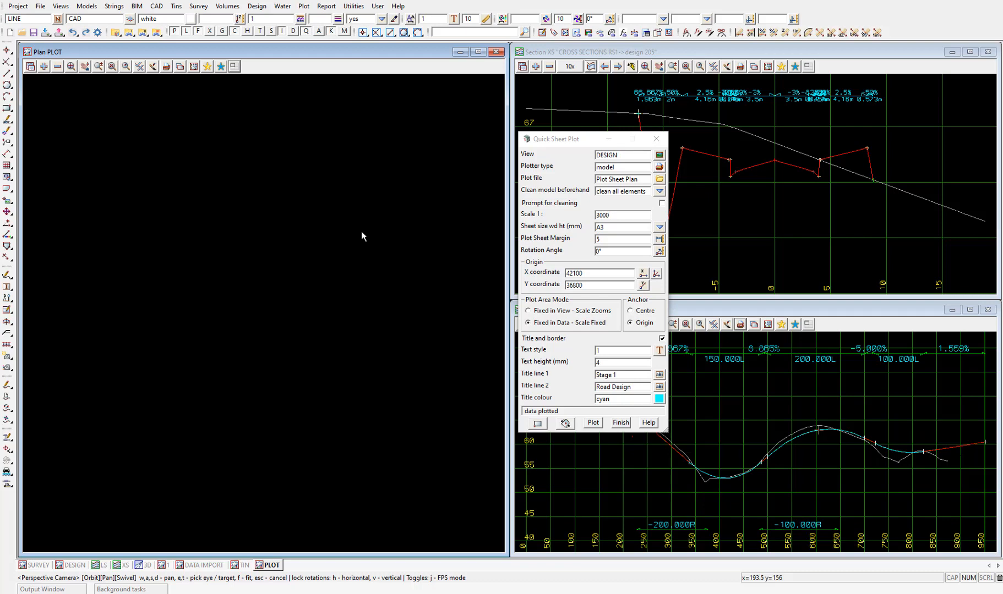
left_click(44, 66)
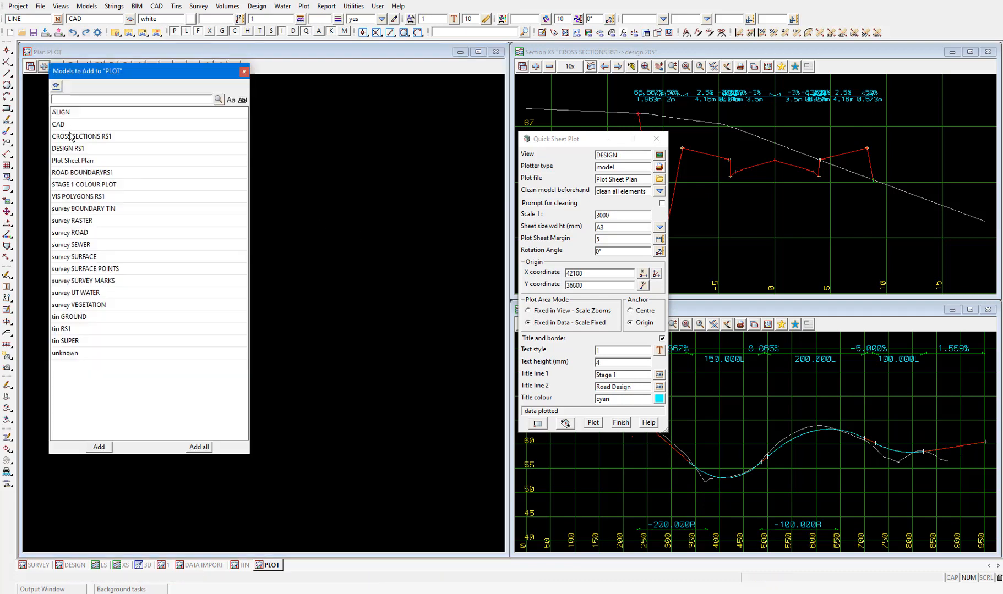
double_click(76, 160)
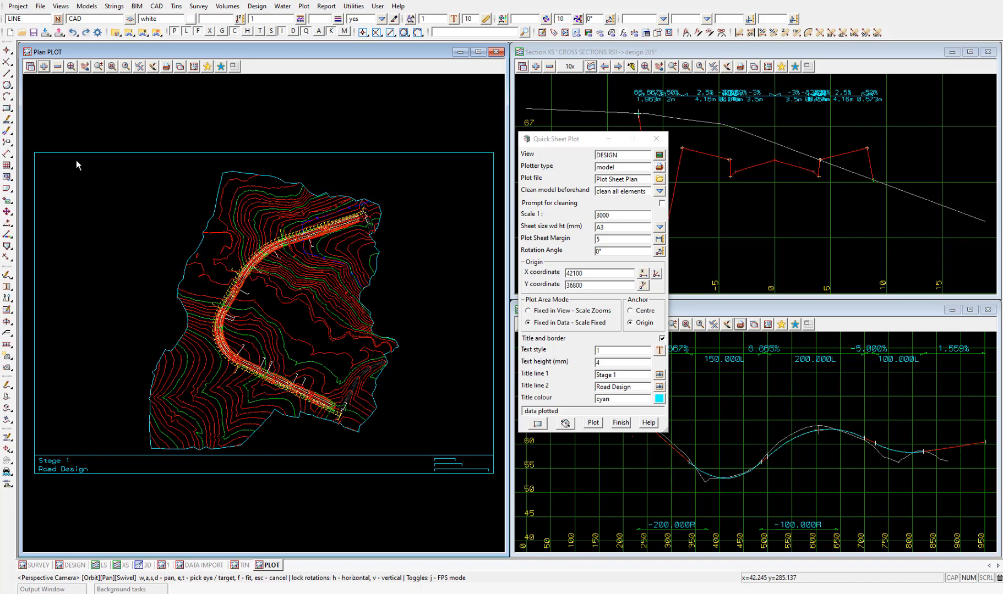
Change the plotter type to pdf_12d and plot the sheet as a PDF
left_click(657, 170)
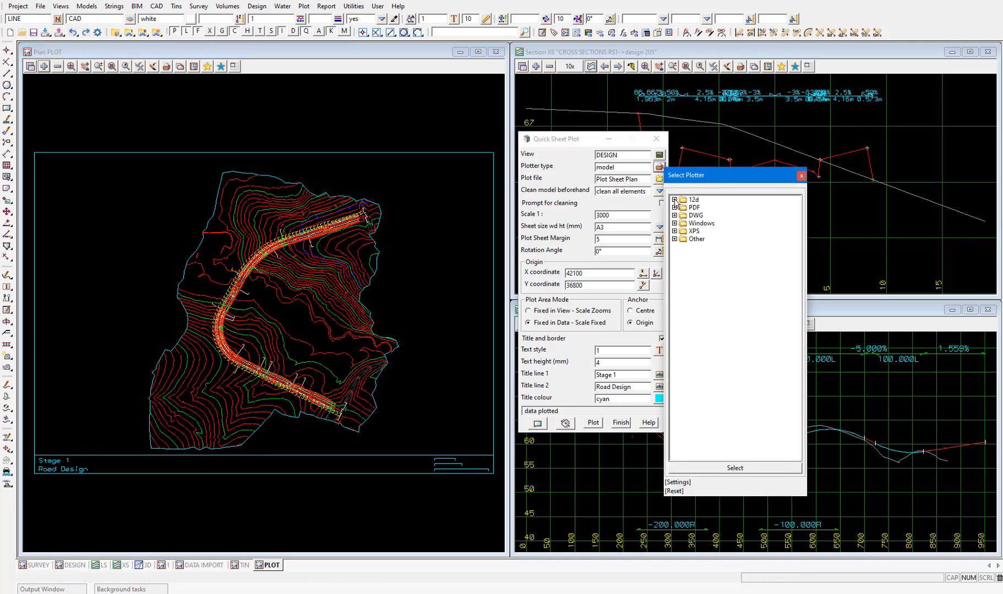
left_click(674, 201)
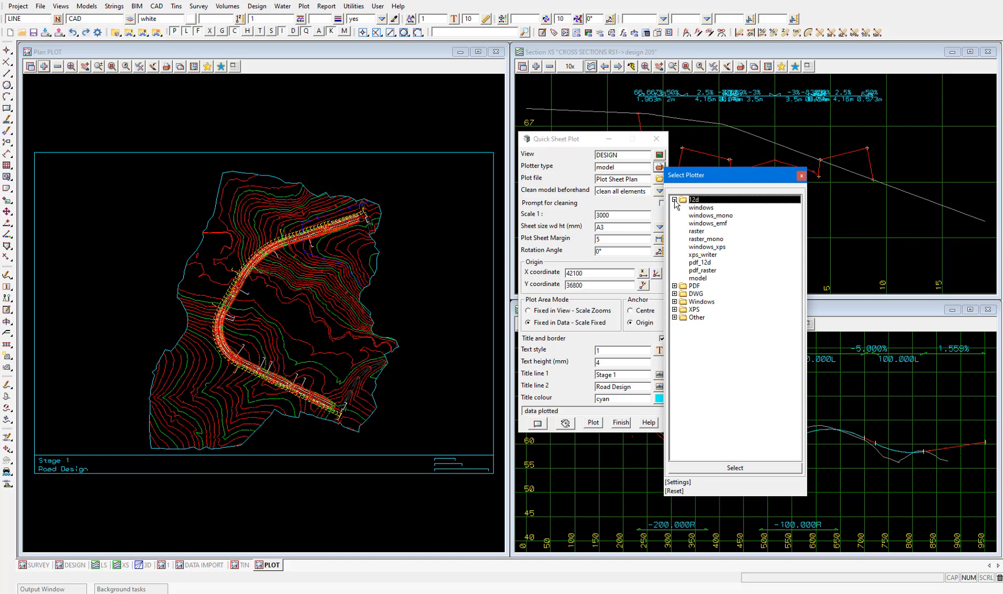
double_click(704, 262)
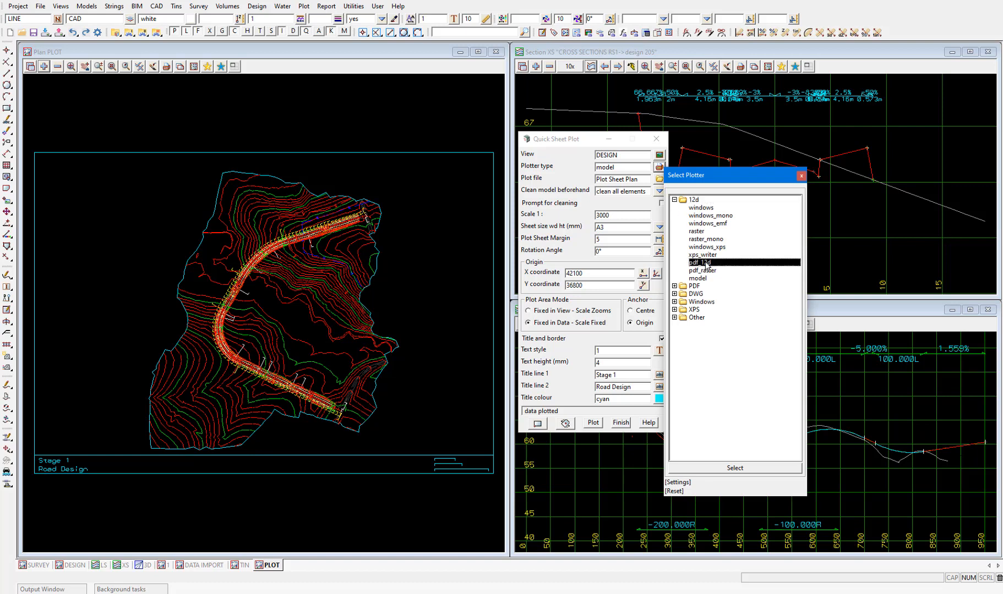
left_click(595, 424)
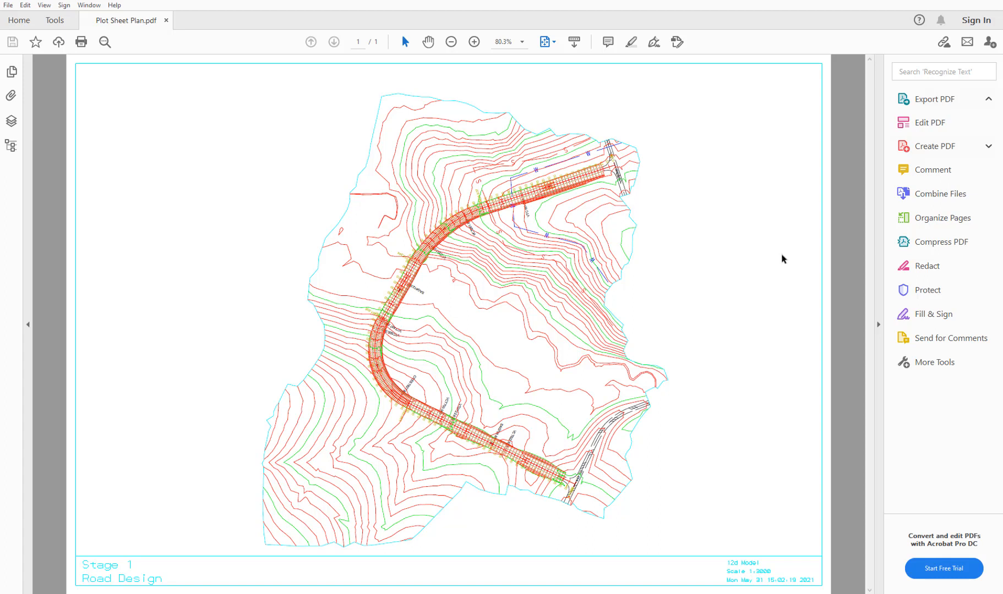
Close the PDF and the Quick Sheet Plot, and start a section plot of the LS view
left_click(990, 2)
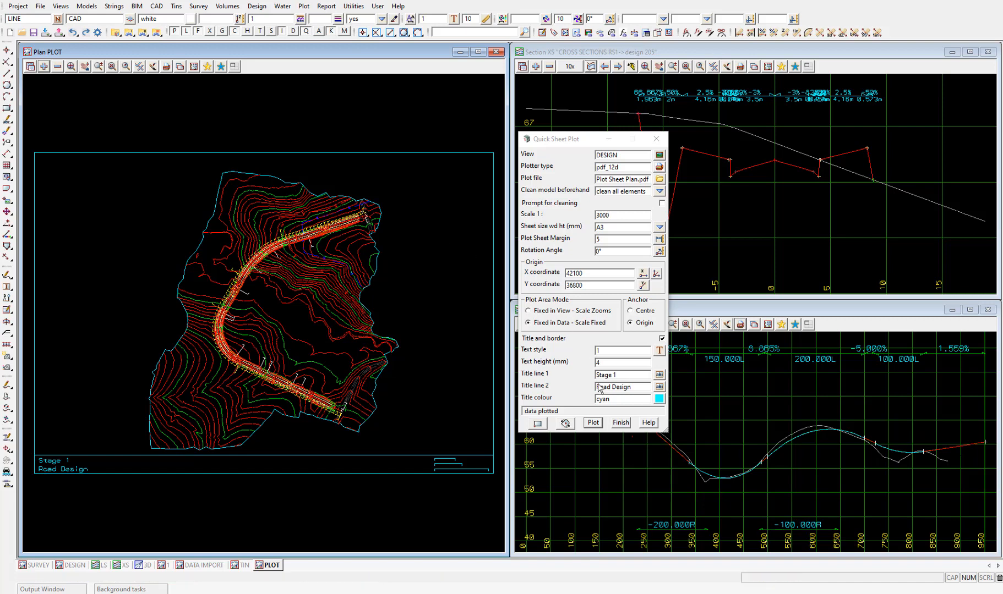
left_click(620, 422)
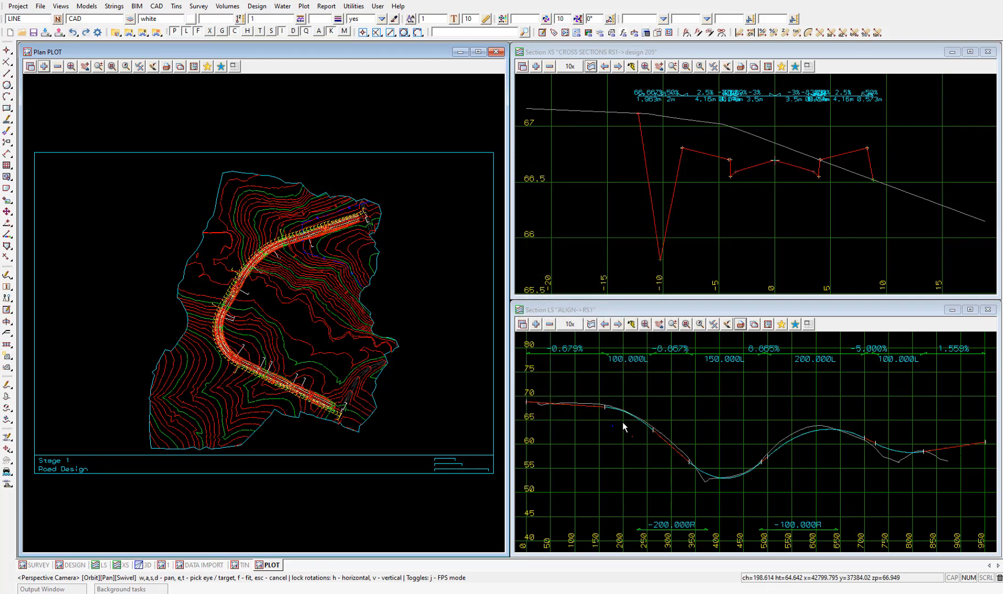
left_click(740, 325)
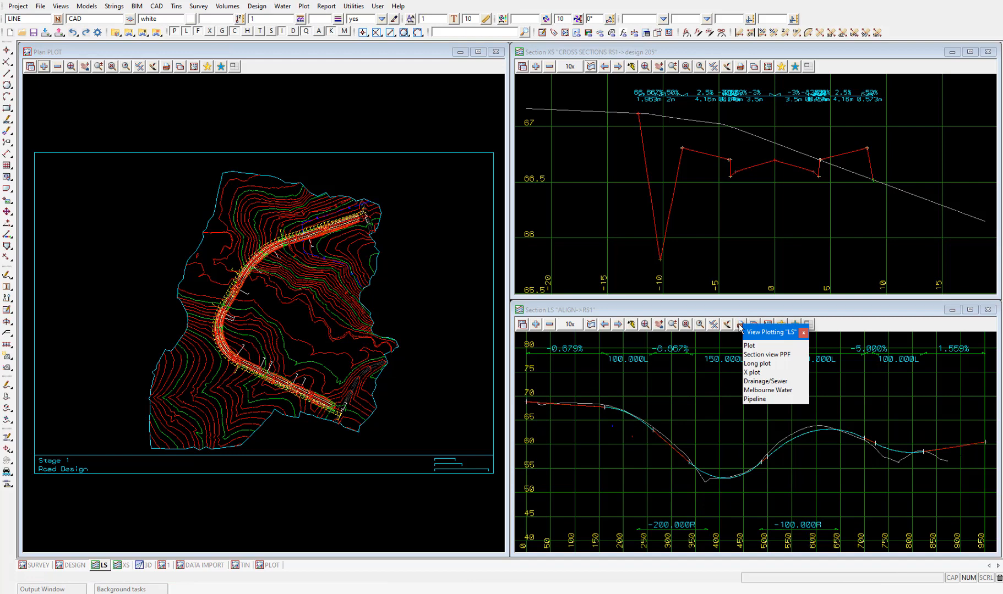
left_click(757, 346)
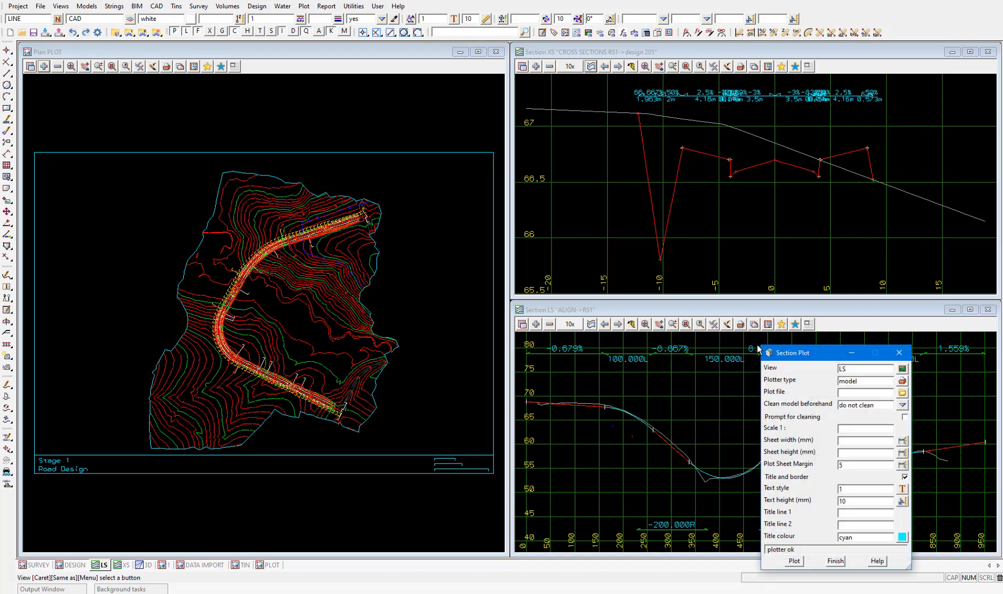
Set the section plot file to Plot Sheet Sections, clean all elements, scale 1:2000 and a sheet size of 509 by 278.9 mm
left_click(860, 391)
type("Plot S")
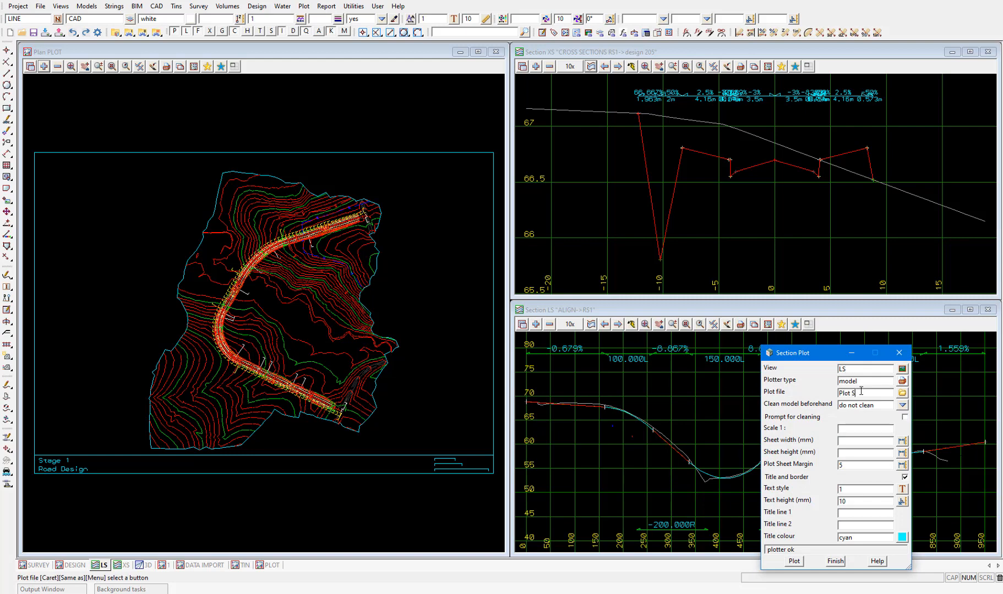
type("heet Sections")
left_click(902, 405)
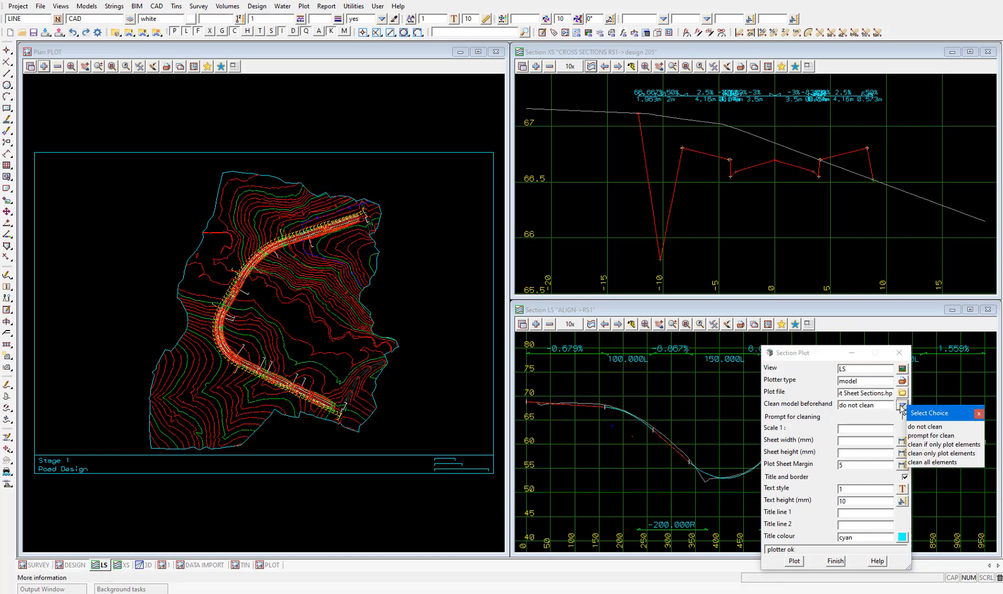
left_click(947, 463)
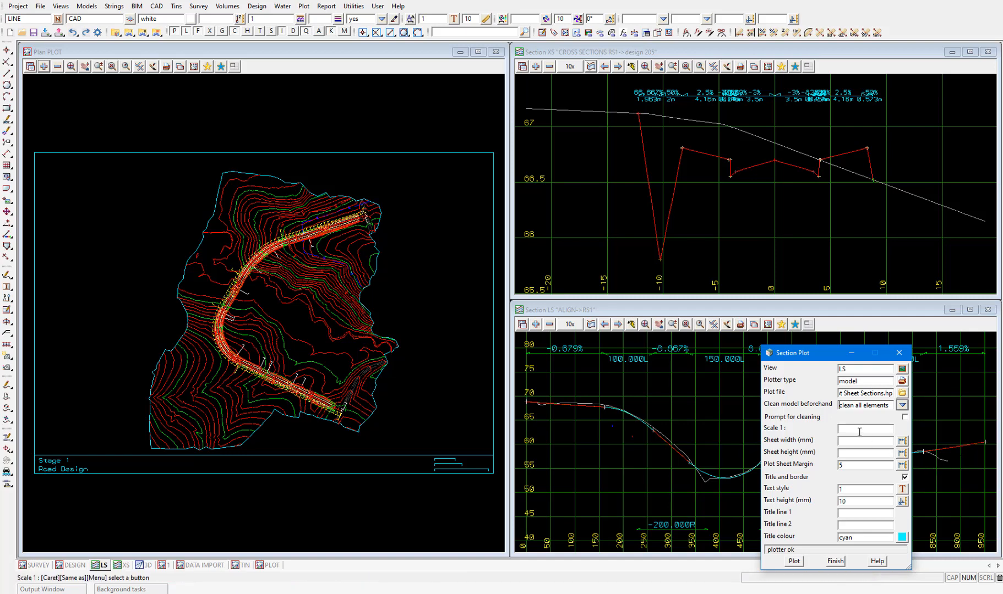
type("2000")
left_click(901, 440)
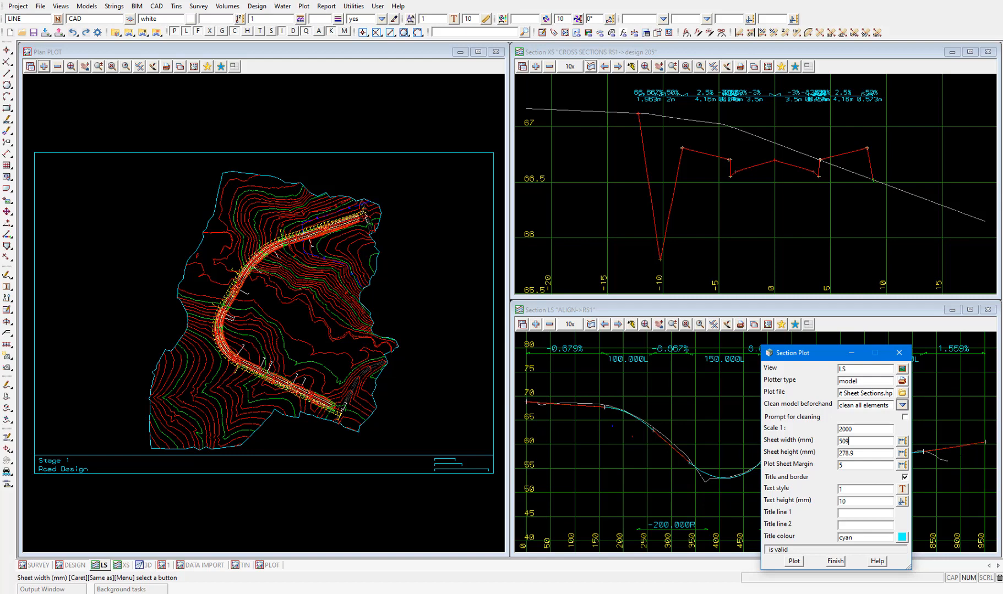
Title the section plot "Stage 1" on line 1 and "Road Design" on line 2, and plot it to the model
left_click(857, 512)
type("S")
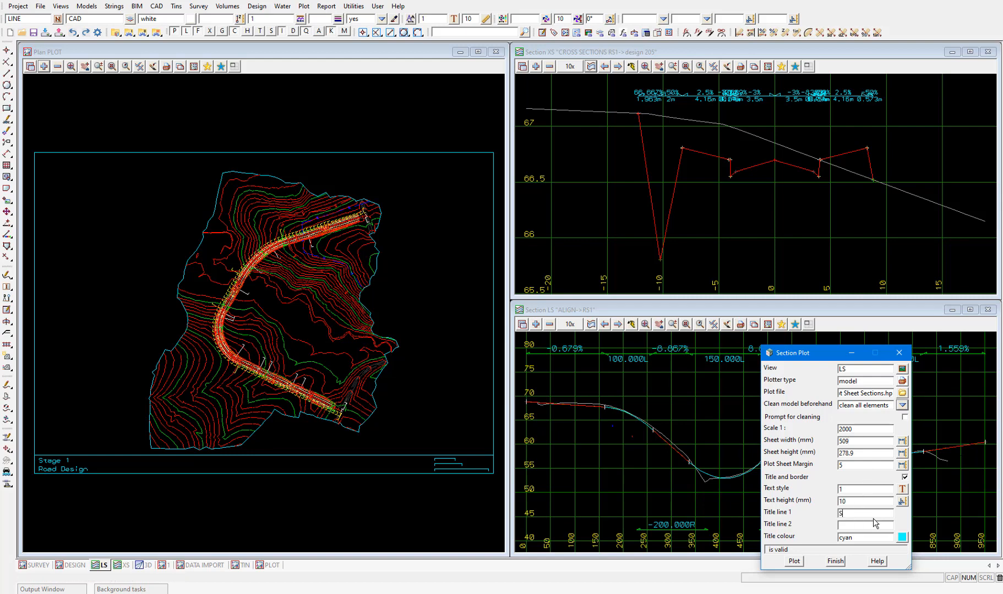
type("tage 1")
left_click(873, 525)
type("Road D")
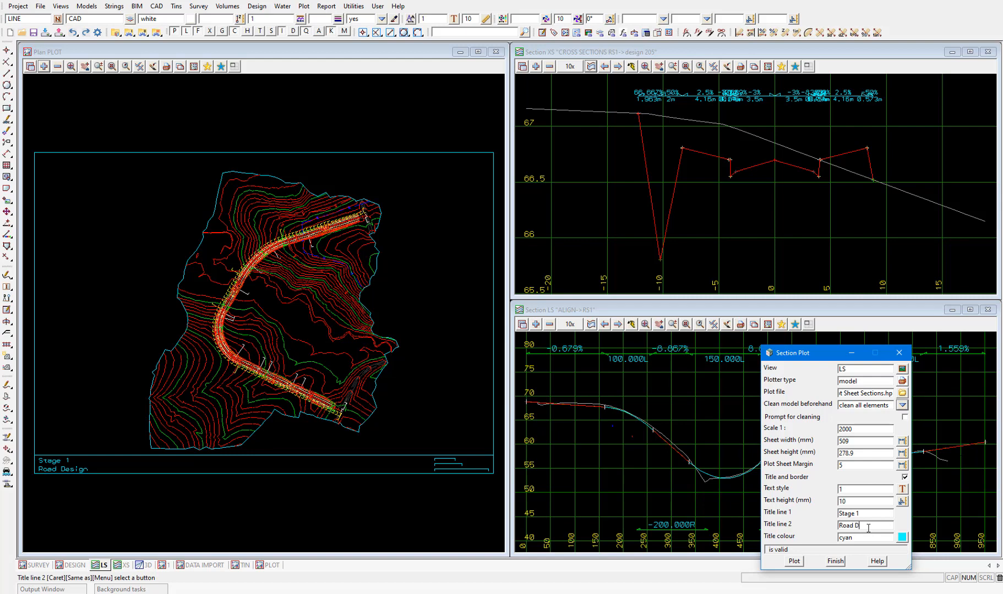
type("esign")
left_click(796, 563)
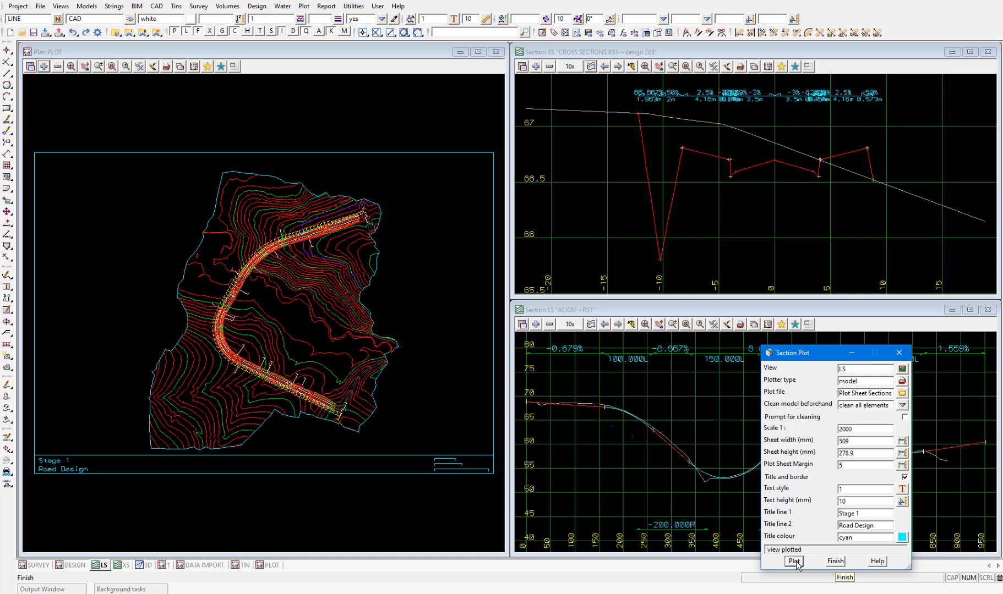
Replace the Plot Sheet Plan model in the PLOT view with the Plot Sheet Sections model
left_click(58, 67)
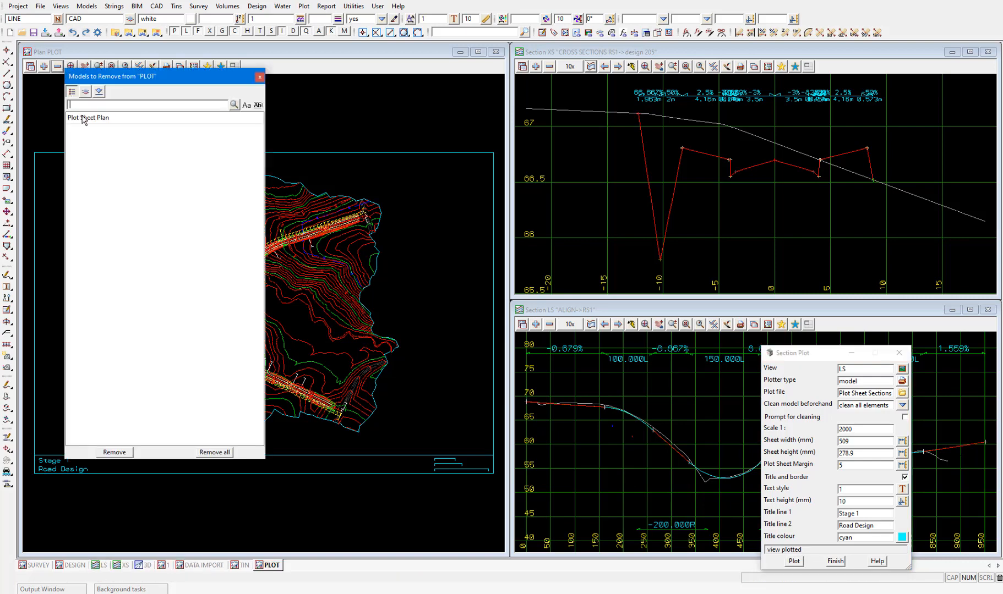
double_click(83, 118)
left_click(43, 67)
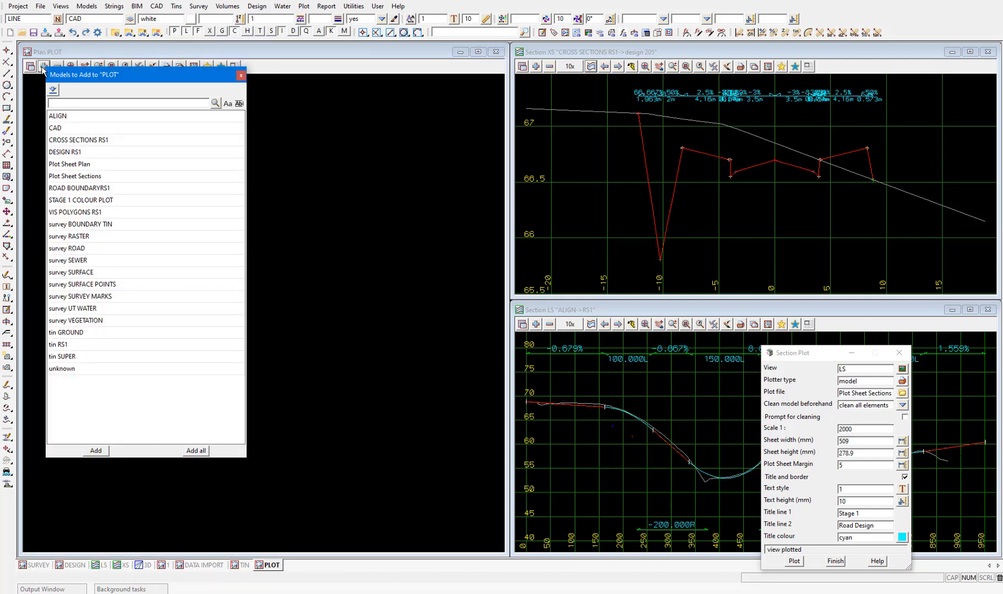
double_click(95, 175)
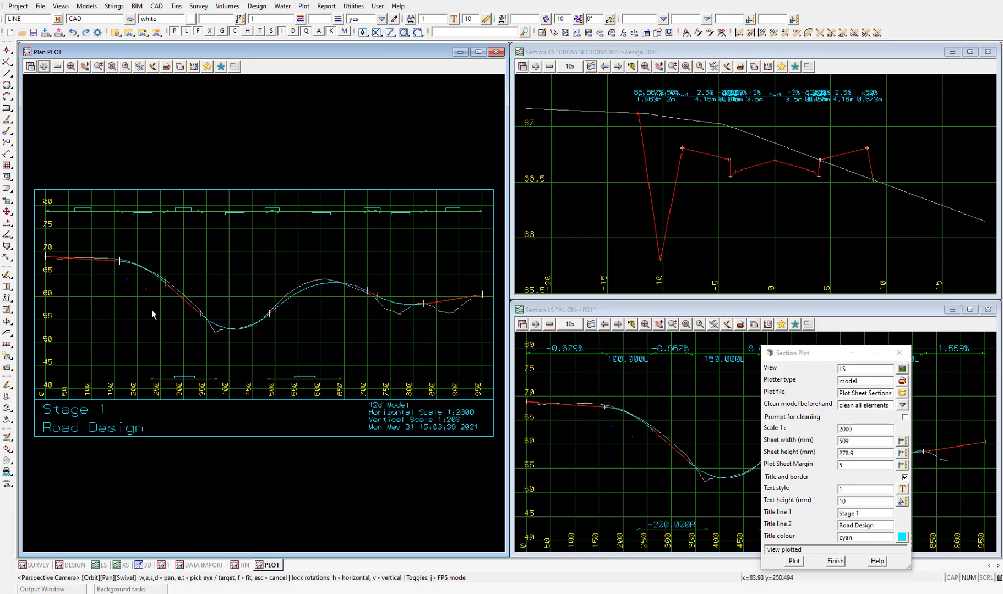
Bring up the 3D perspective view, close the Section Plot and fit the 3D view to the right half of the workspace
left_click(146, 567)
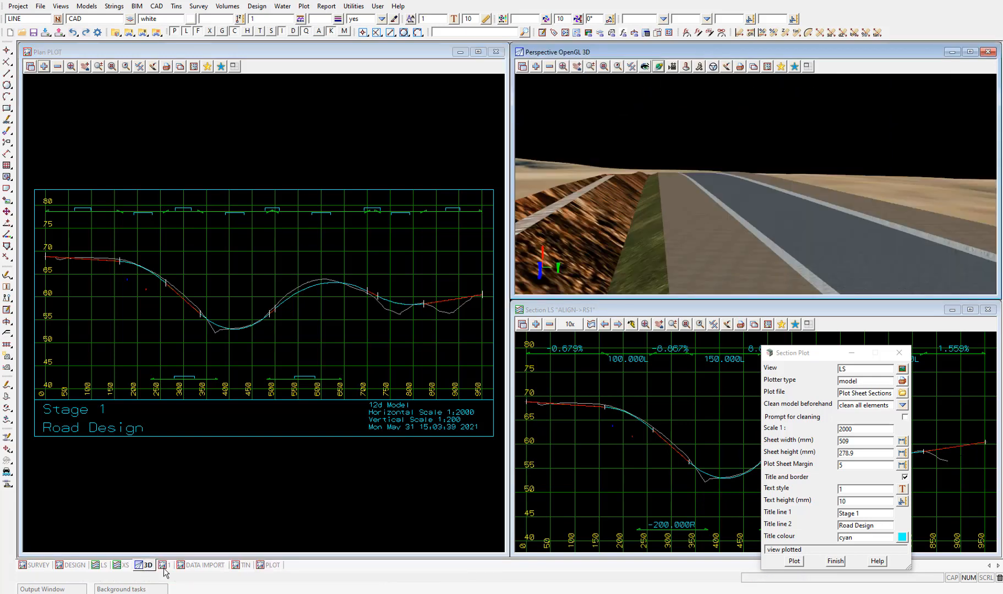
left_click(898, 353)
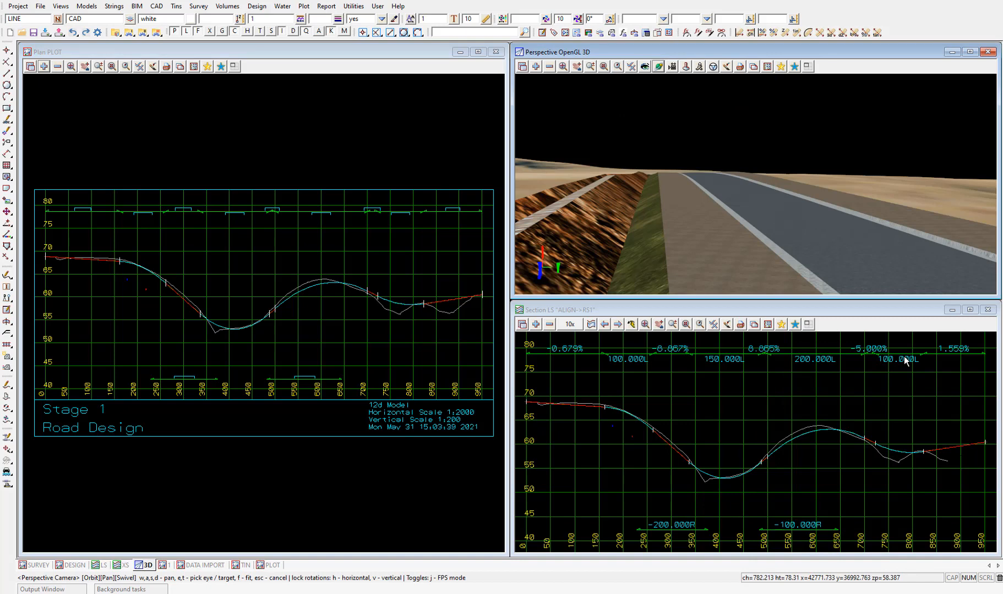
left_click(808, 67)
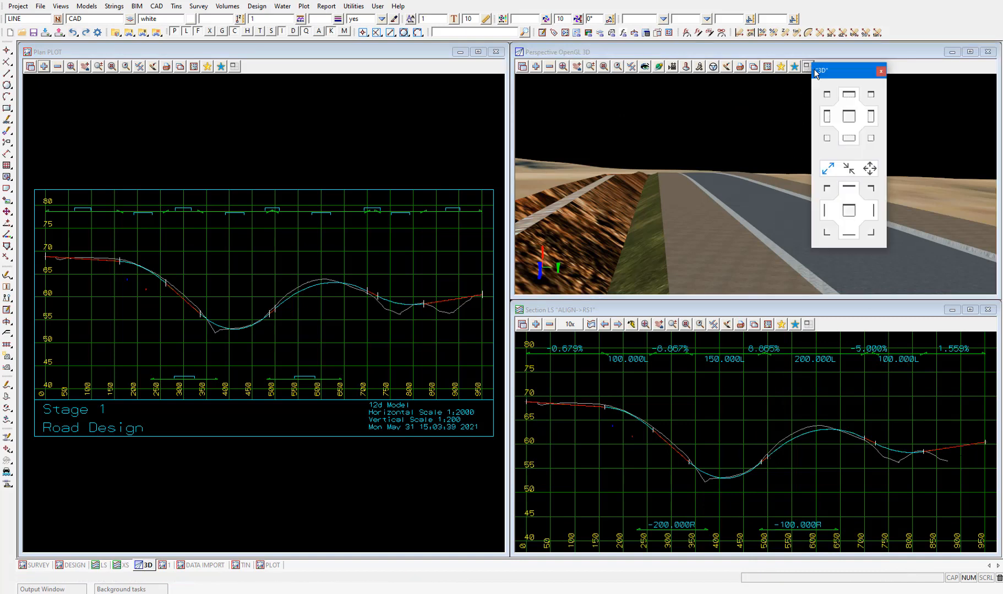
left_click(871, 117)
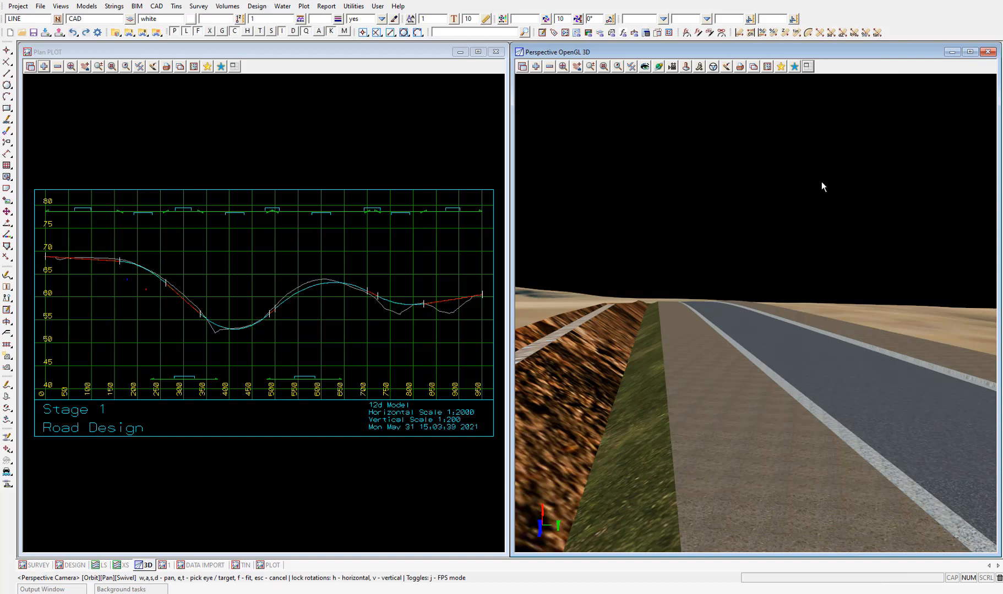
Frame the 3D view as an elevated perspective looking along the road from its near end across the terrain
left_click_drag(781, 251, 771, 302)
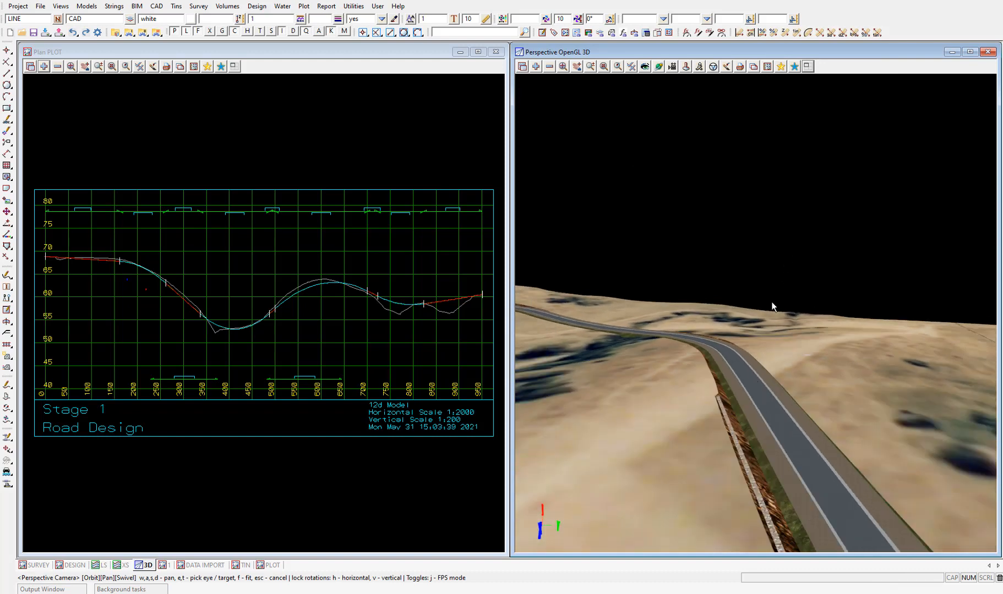
left_click_drag(754, 384, 736, 398)
scroll(791, 249, "down", 6)
left_click_drag(781, 277, 742, 369)
scroll(731, 263, "up", 3)
scroll(795, 284, "up", 2)
scroll(776, 324, "up", 3)
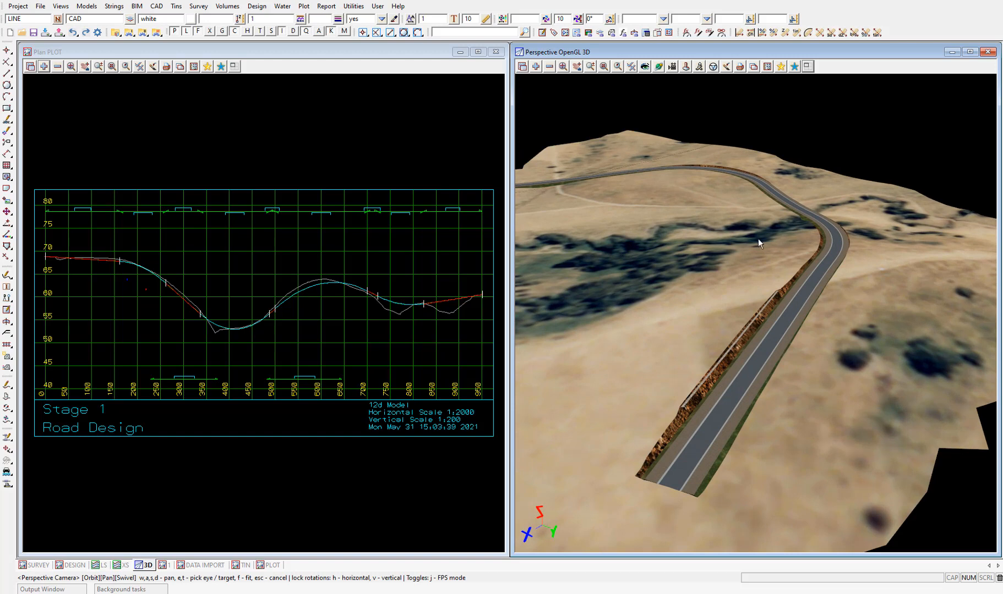
Start a perspective plot of the 3D view with plot file Plot Sheet Perspective, cleaning all elements beforehand
left_click(739, 66)
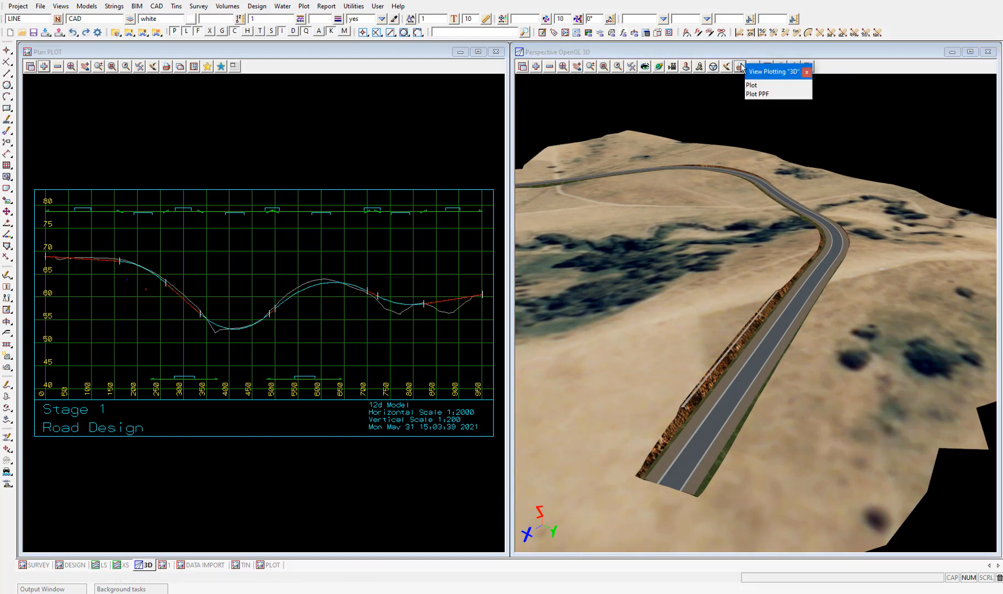
left_click(758, 85)
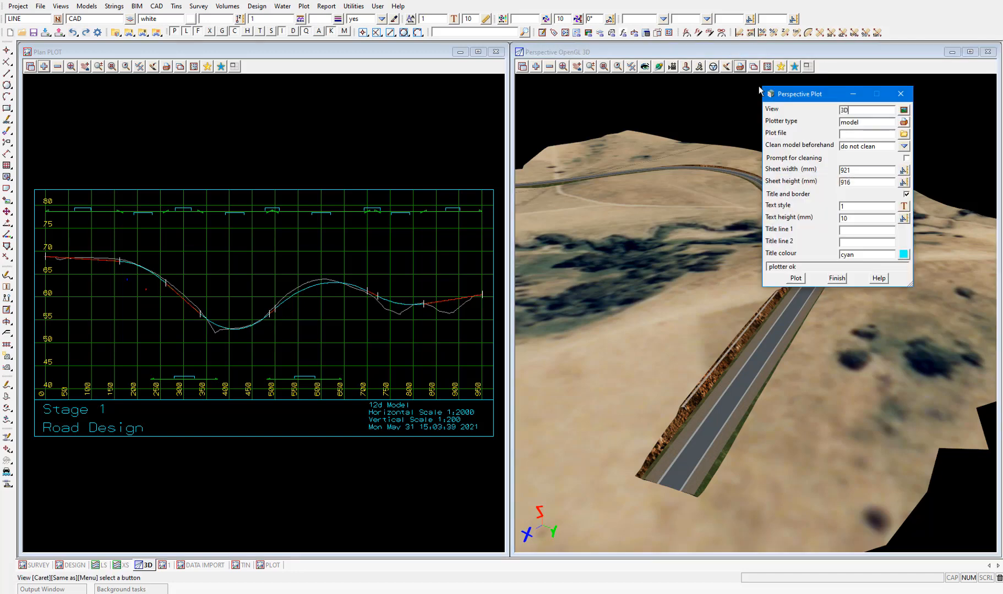
left_click(850, 135)
type("Plot Sheet P")
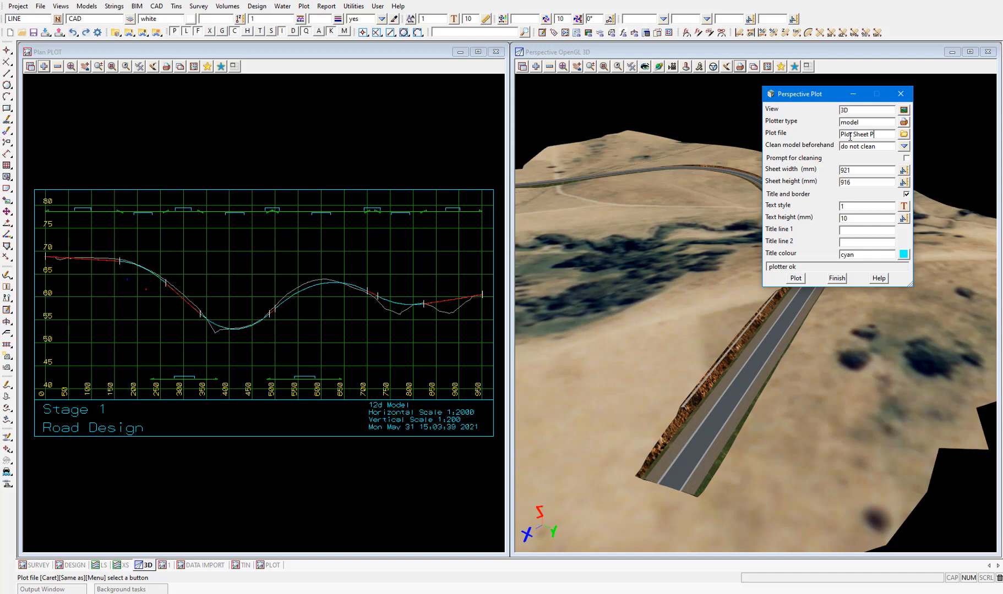
type("erspective")
left_click(904, 146)
left_click(935, 203)
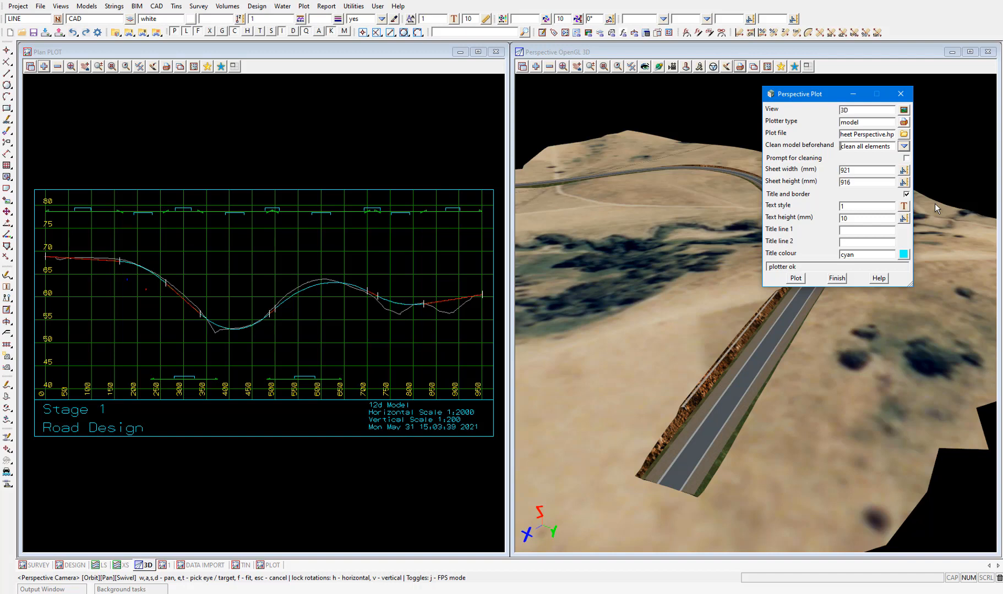
Title the perspective plot "Stage 1" on line 1 and "Road Design" on line 2, and plot it to the model
left_click(876, 230)
type("S")
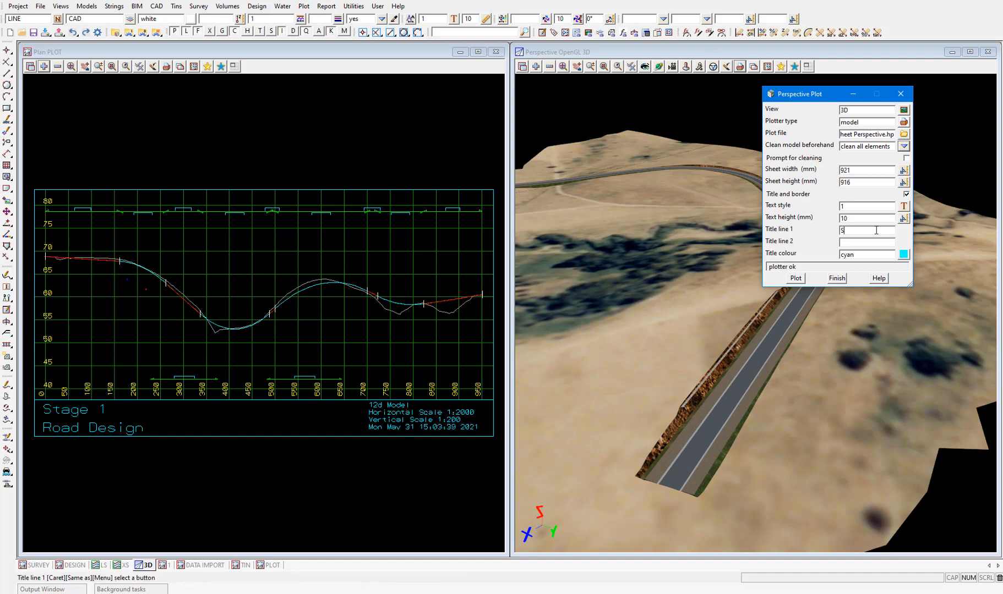
type("tage 1")
key("Tab")
type("Roa")
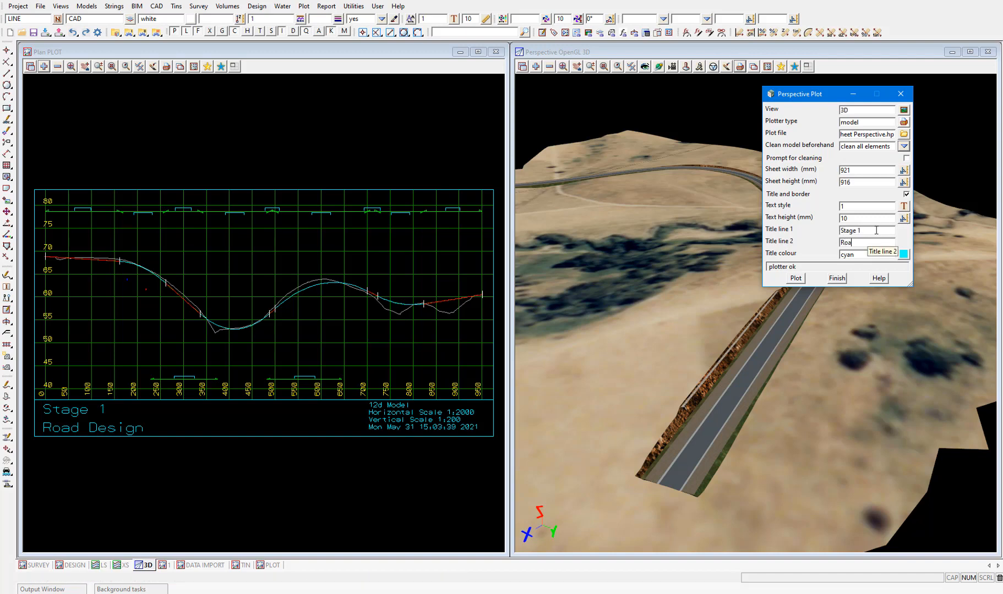
type("d Design")
left_click(796, 279)
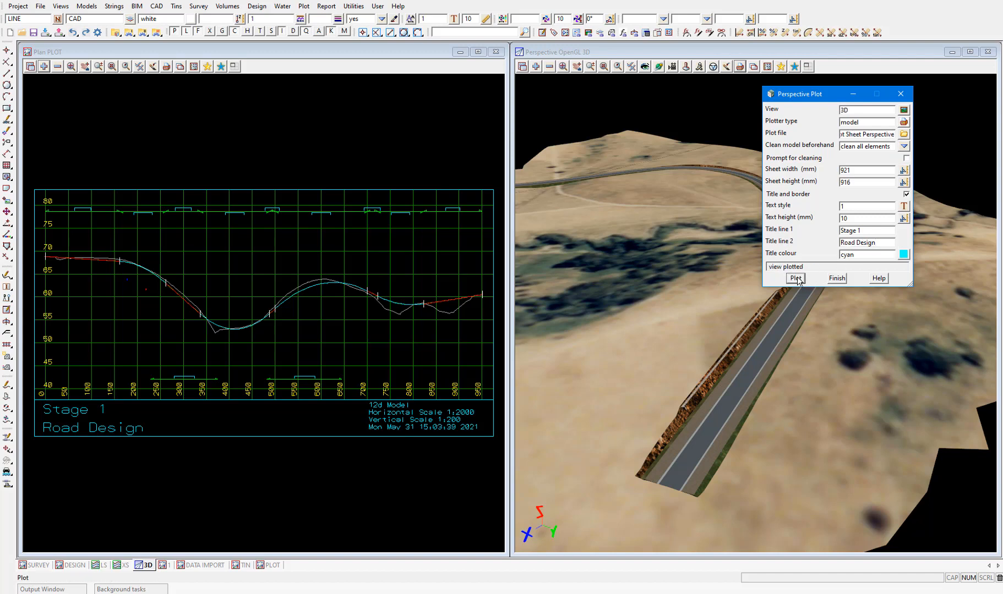
Replace the Plot Sheet Sections model in the PLOT view with the Plot Sheet Perspective model
left_click(57, 67)
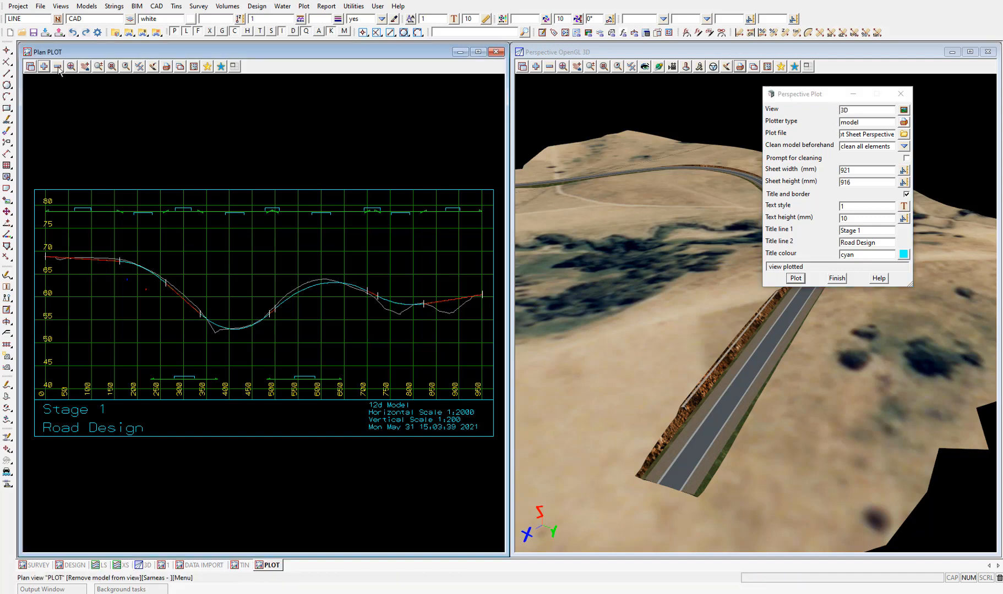
double_click(88, 114)
left_click(44, 67)
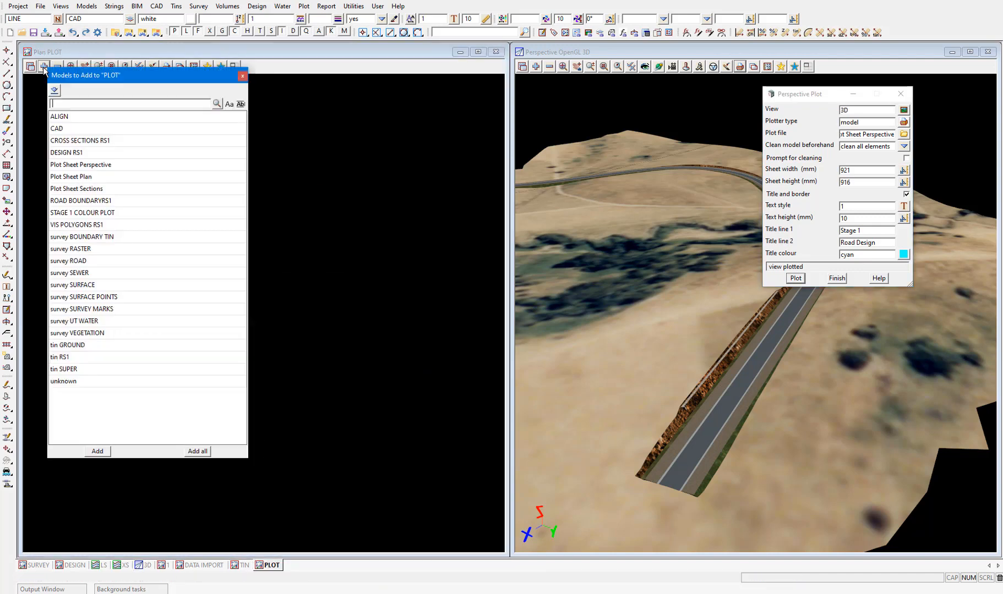
double_click(98, 165)
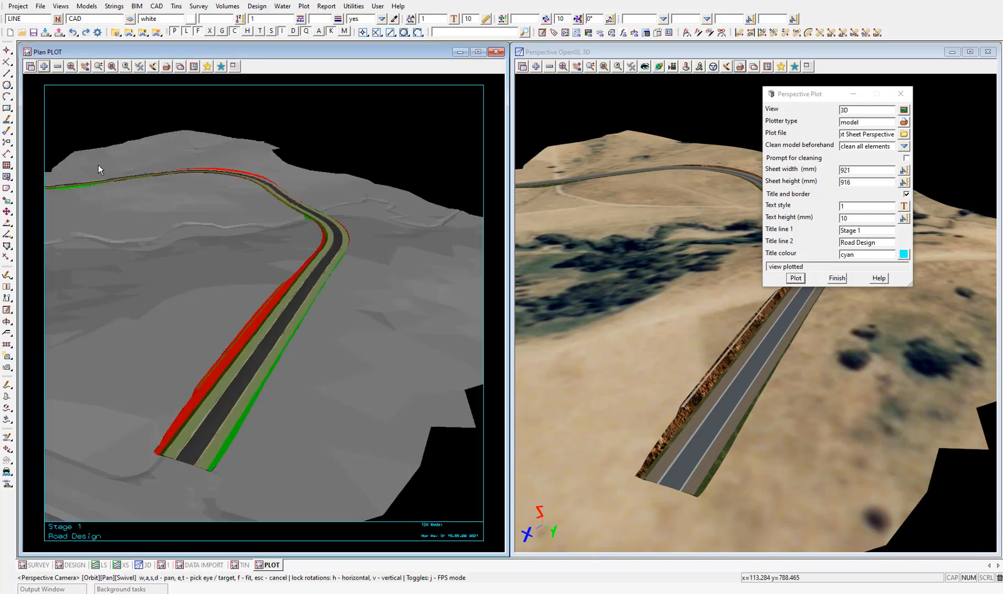